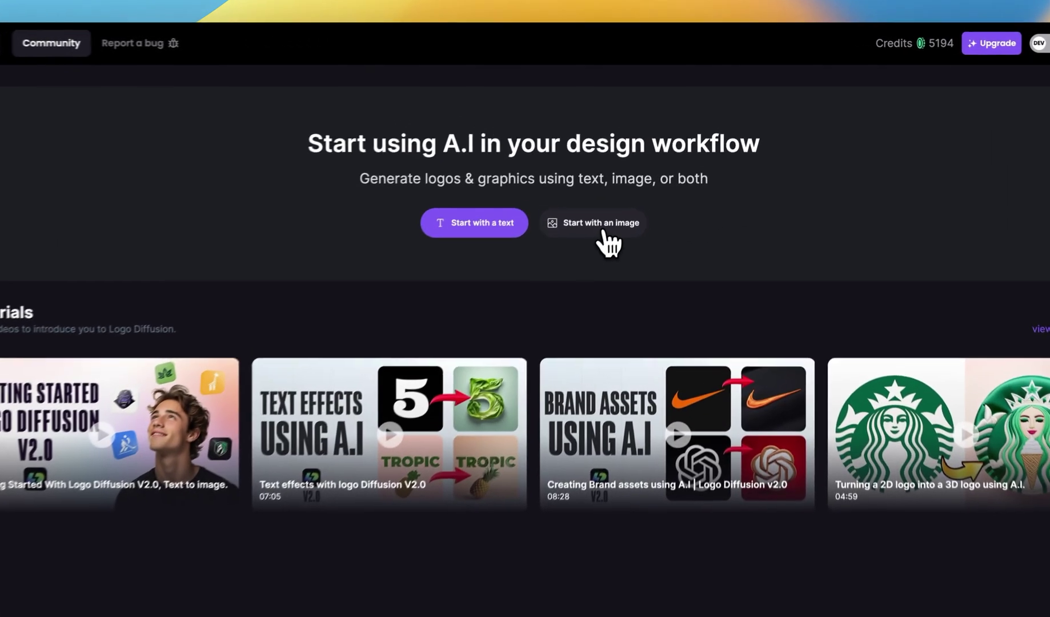
Open the image-to-image workspace from the dashboard and bring up the upload file picker
left_click(657, 166)
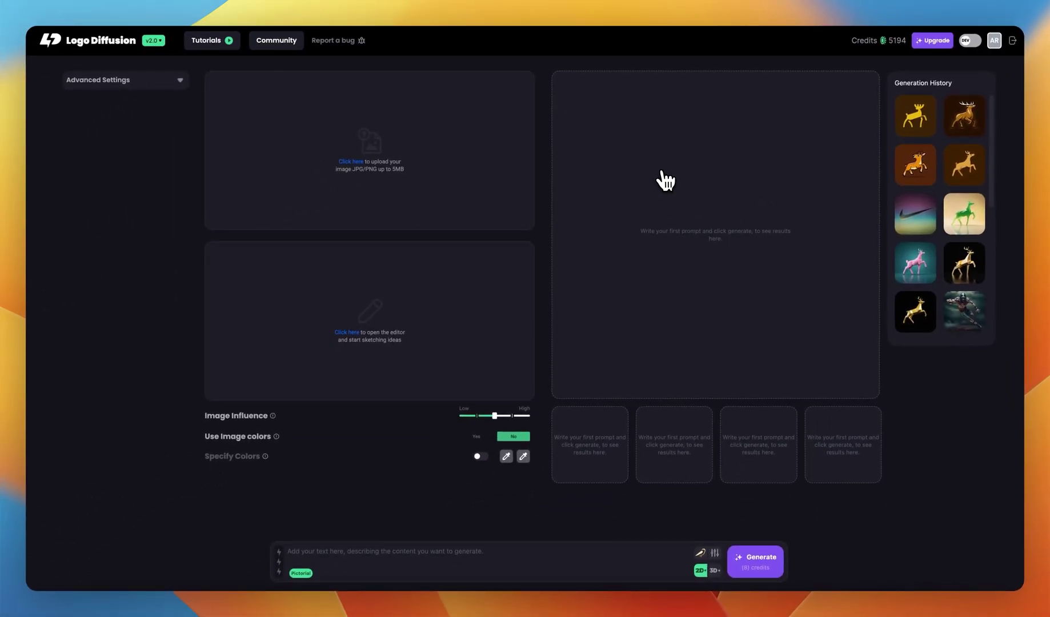
left_click(354, 171)
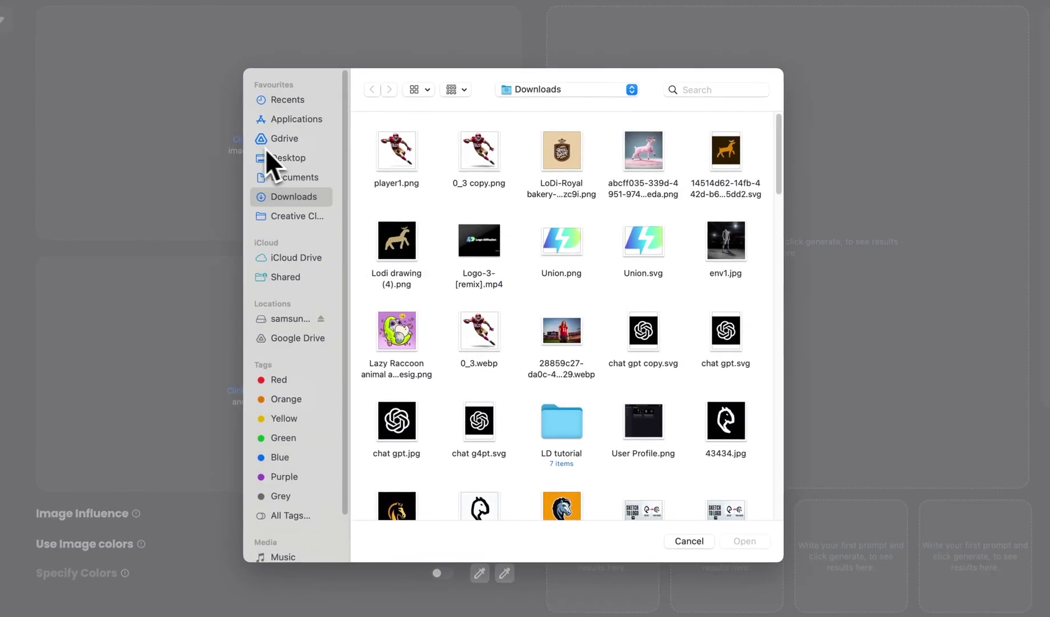
Load player1.png from the Downloads folder as the source image
left_click(399, 157)
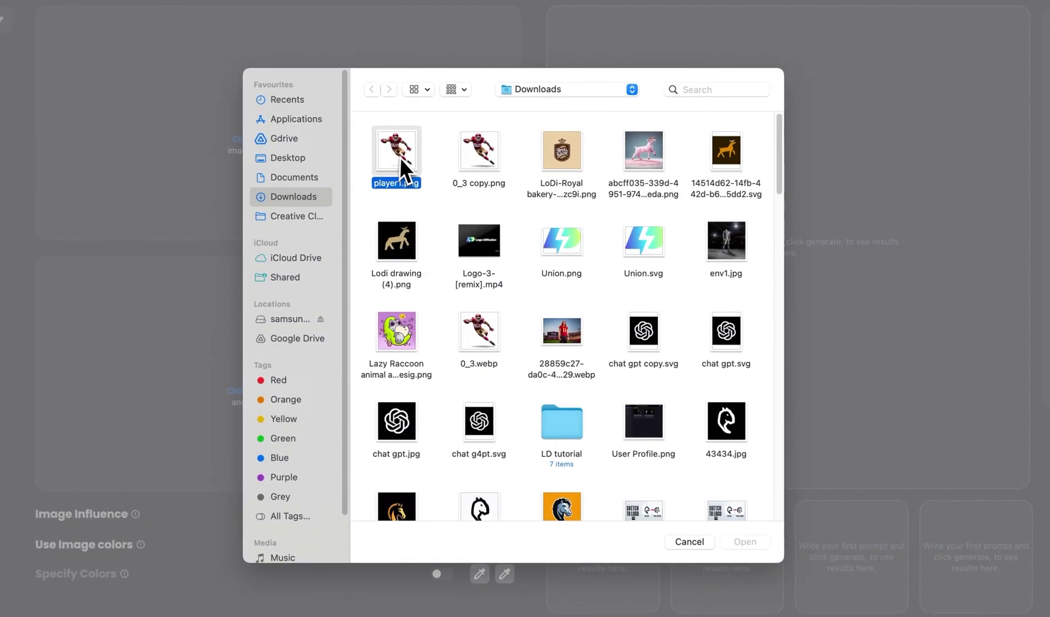
double_click(402, 159)
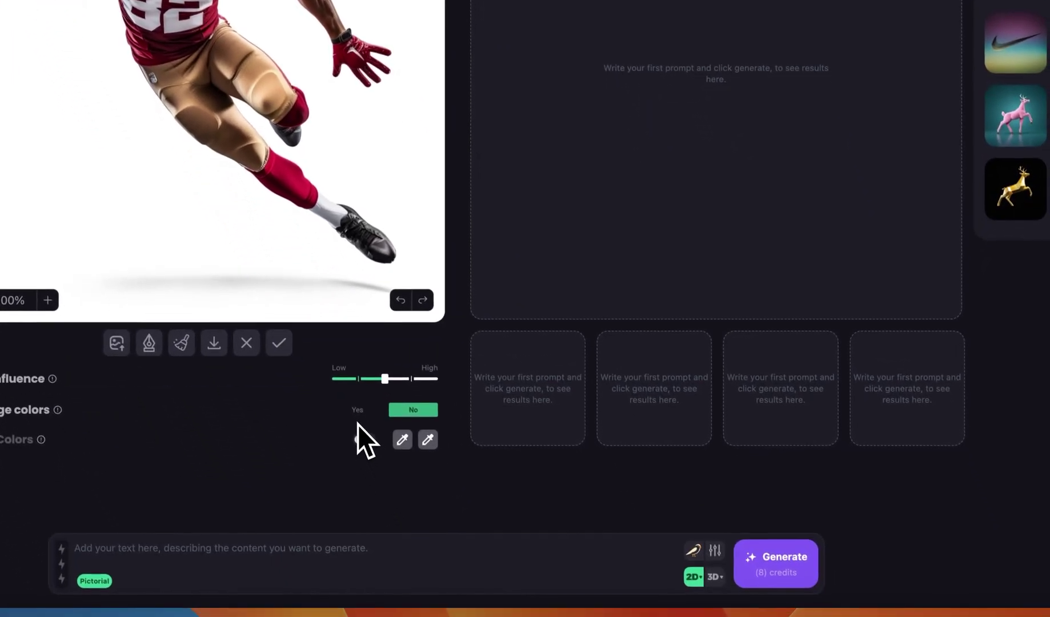
In the Pictorial style options choose Modern logo style, Minimalist detail and Full Body
left_click(693, 550)
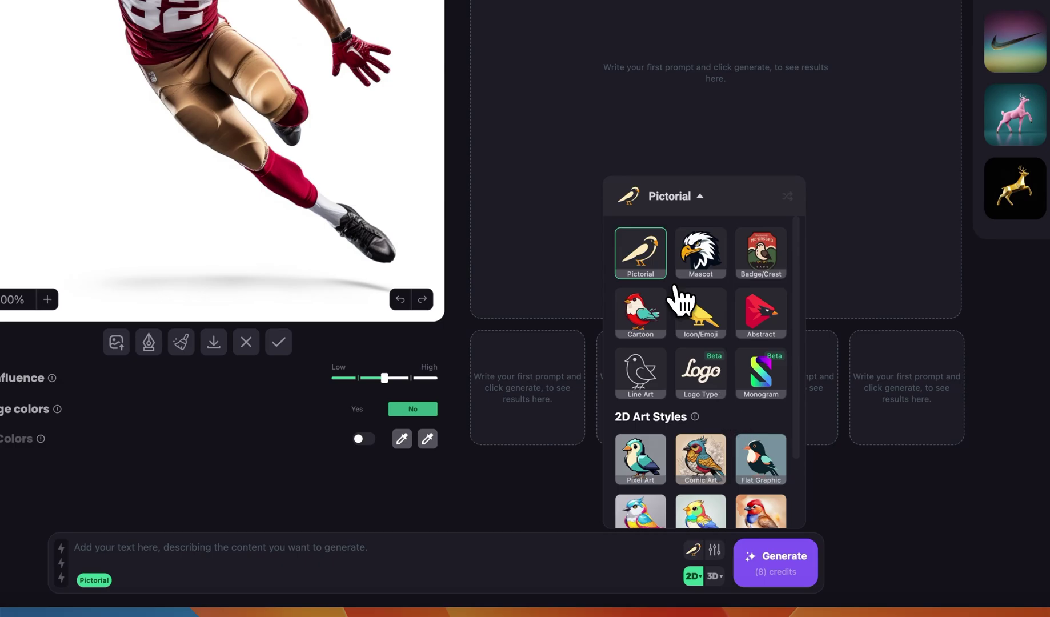
left_click(714, 550)
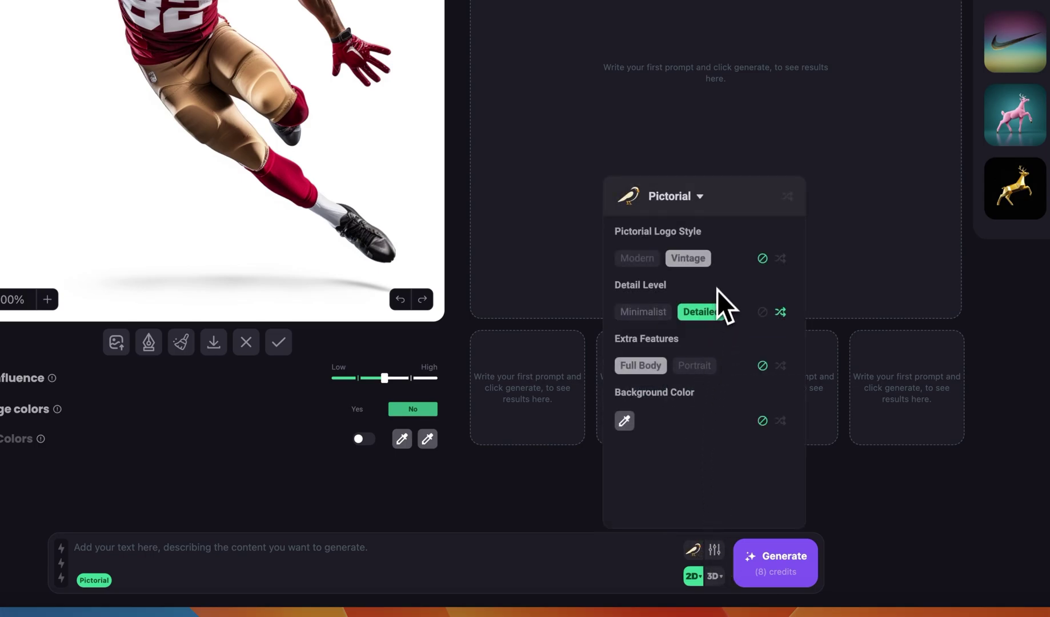
left_click(765, 262)
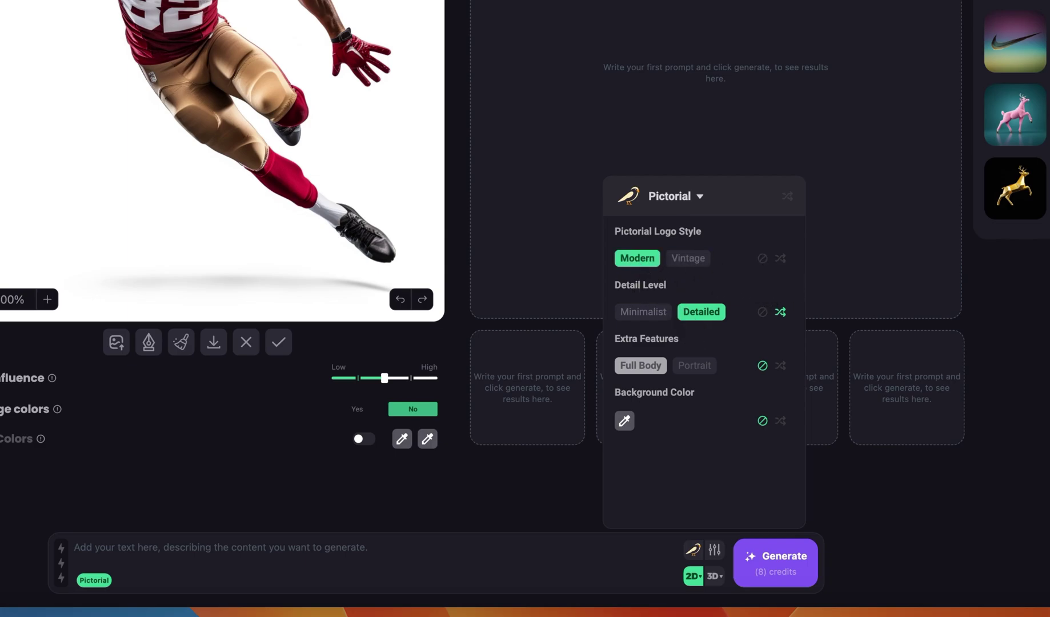
left_click(647, 313)
left_click(763, 365)
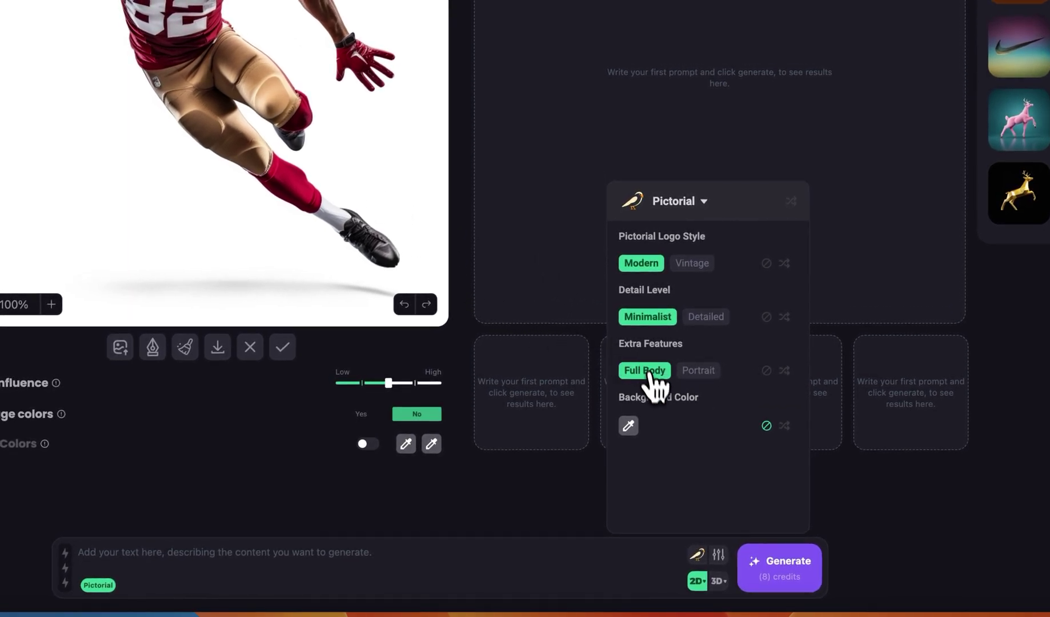
left_click(481, 566)
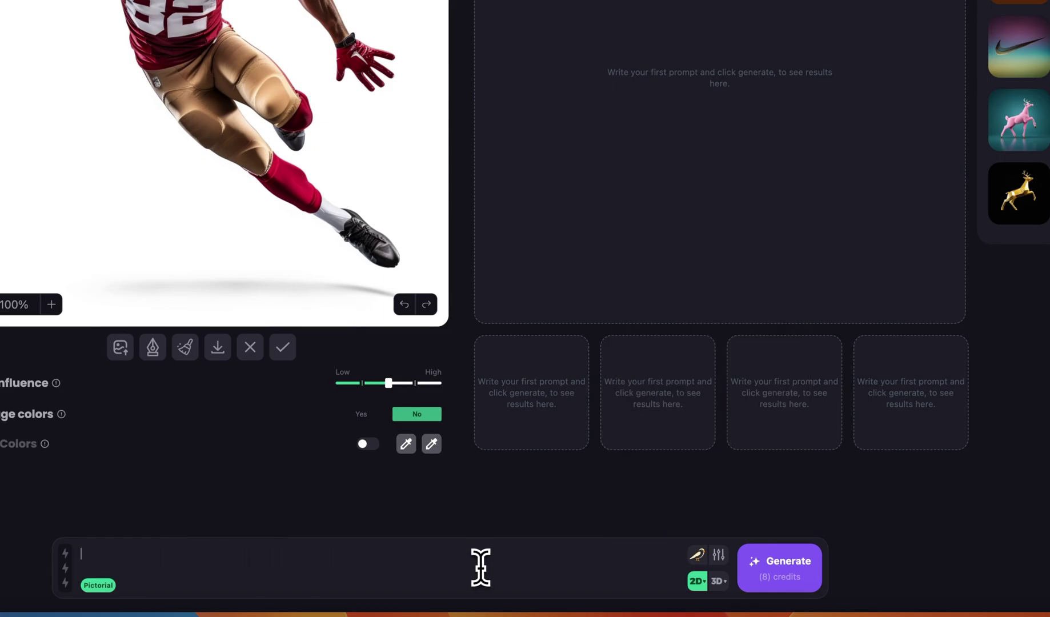
Generate four versions with the prompt 'american football player'
type("american football player")
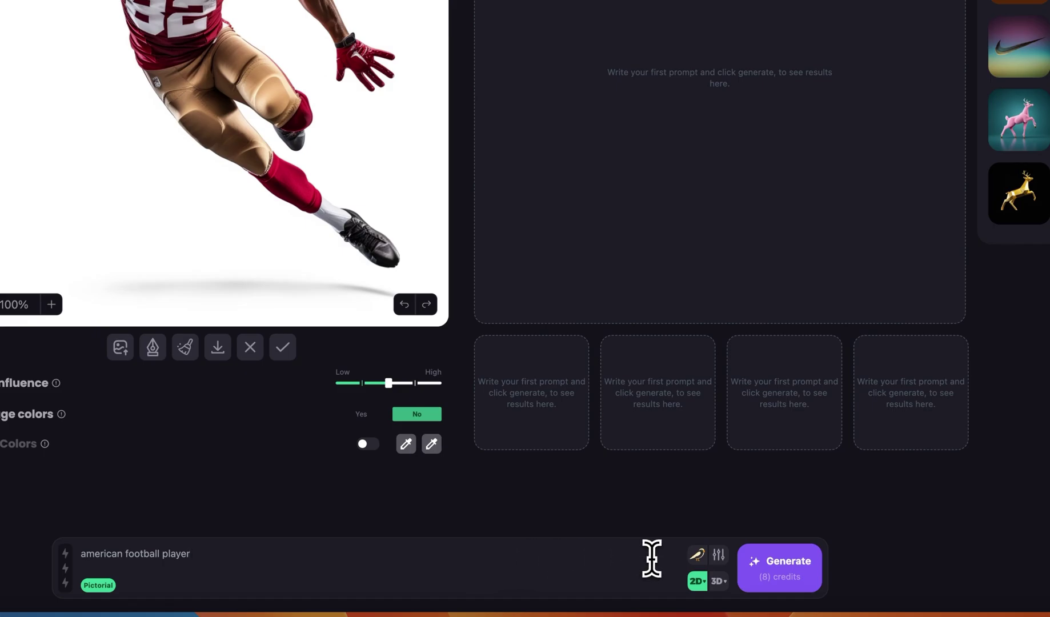
left_click(802, 579)
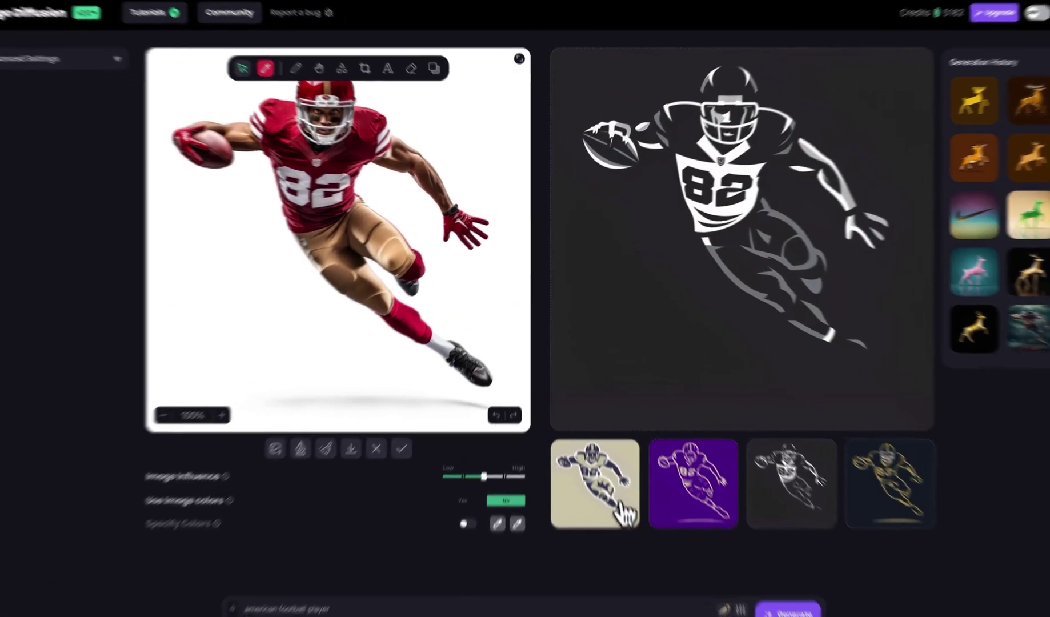
Preview the beige, purple, dark and gold variations in turn
left_click(617, 501)
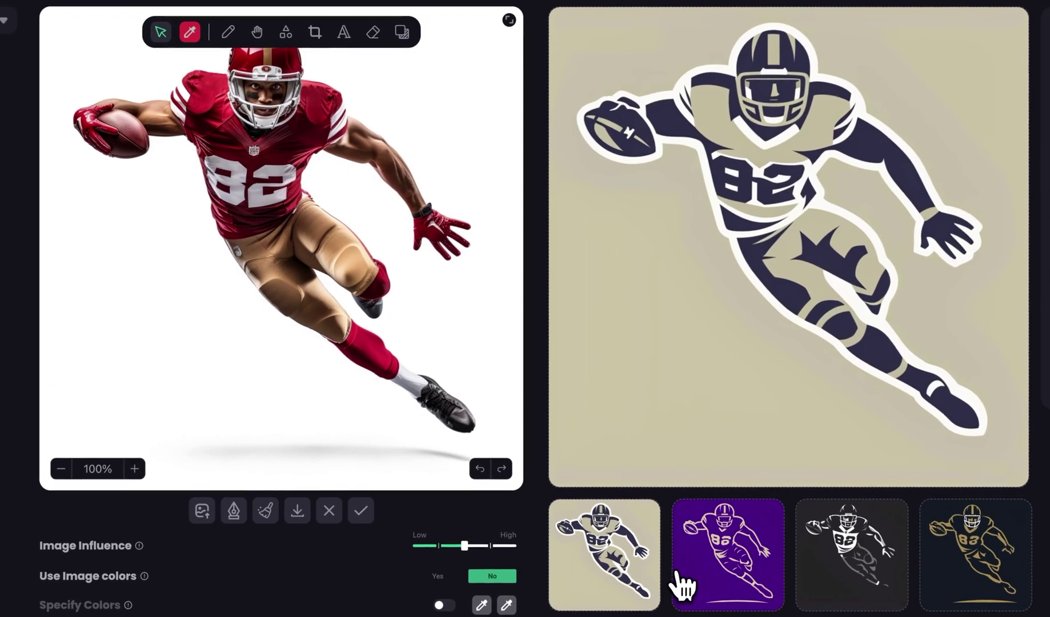
left_click(657, 498)
left_click(830, 571)
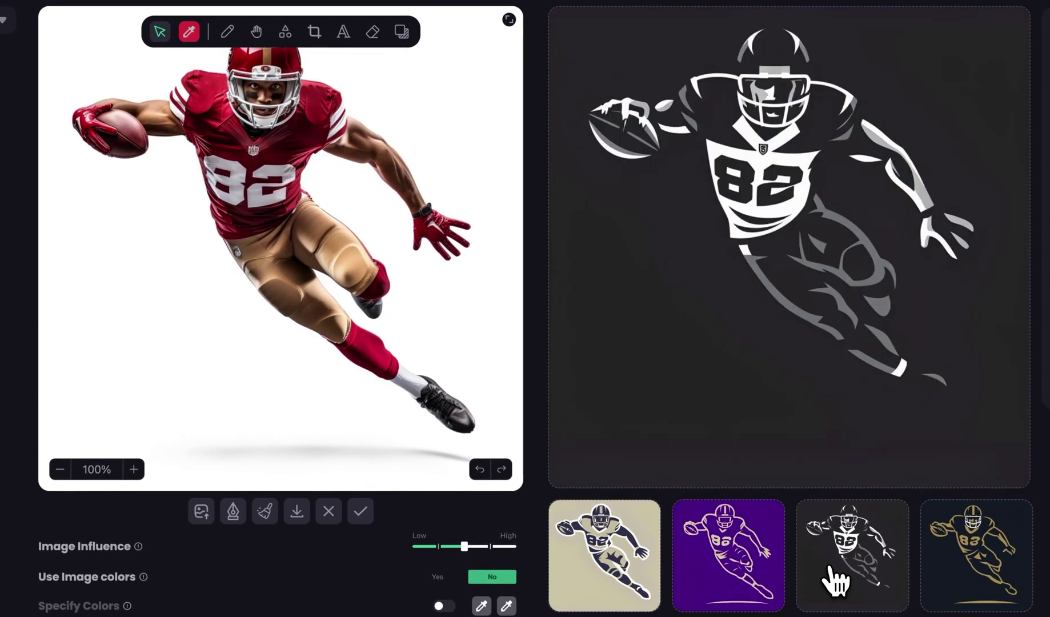
left_click(930, 553)
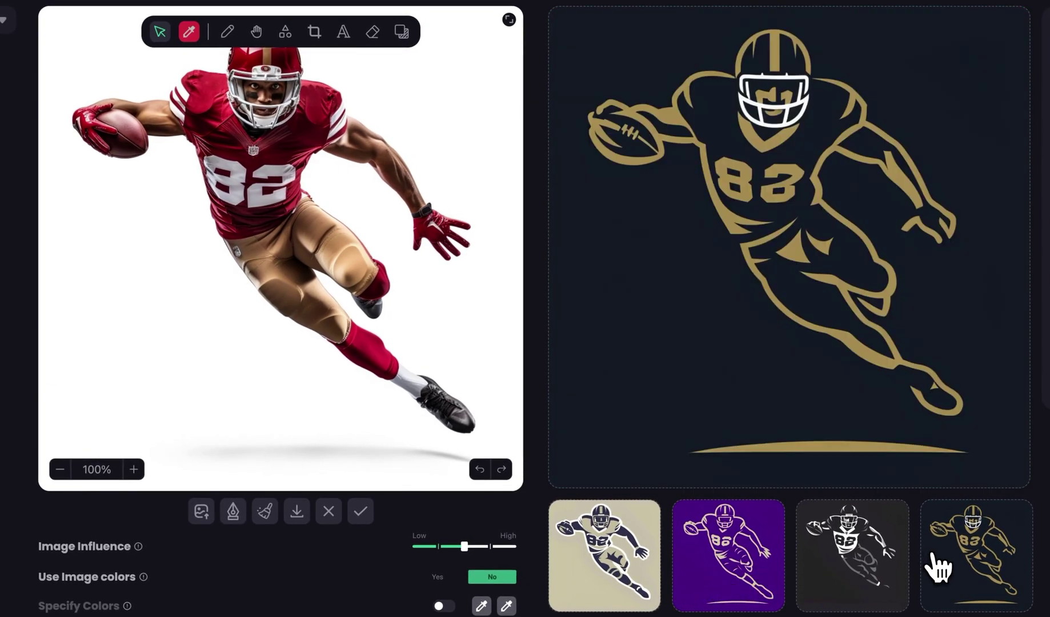
left_click(868, 554)
left_click(780, 553)
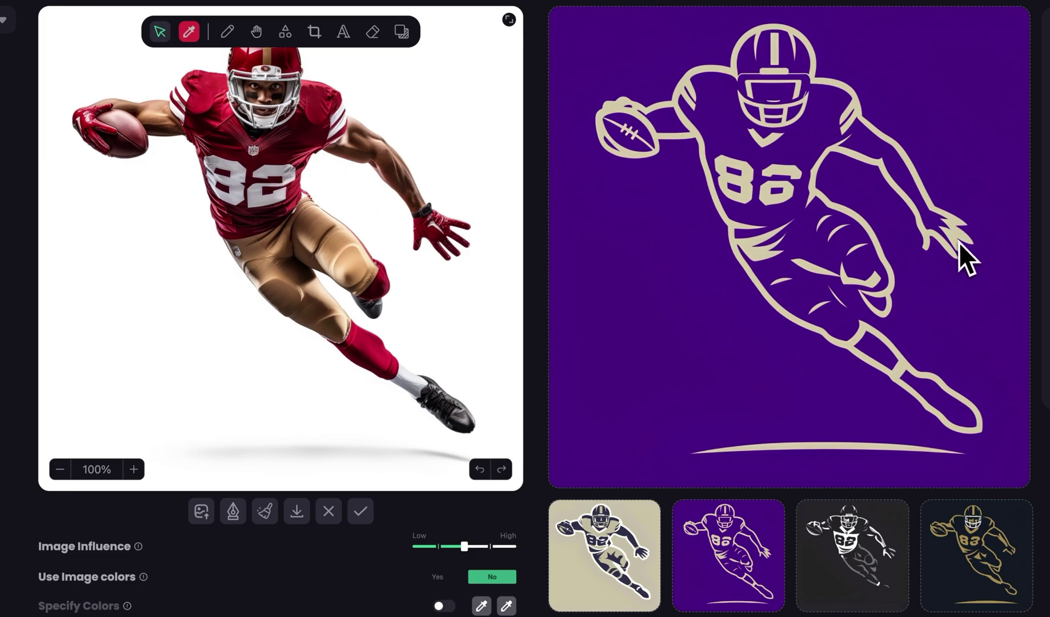
Return to the beige variation and open its details dialog
left_click(642, 563)
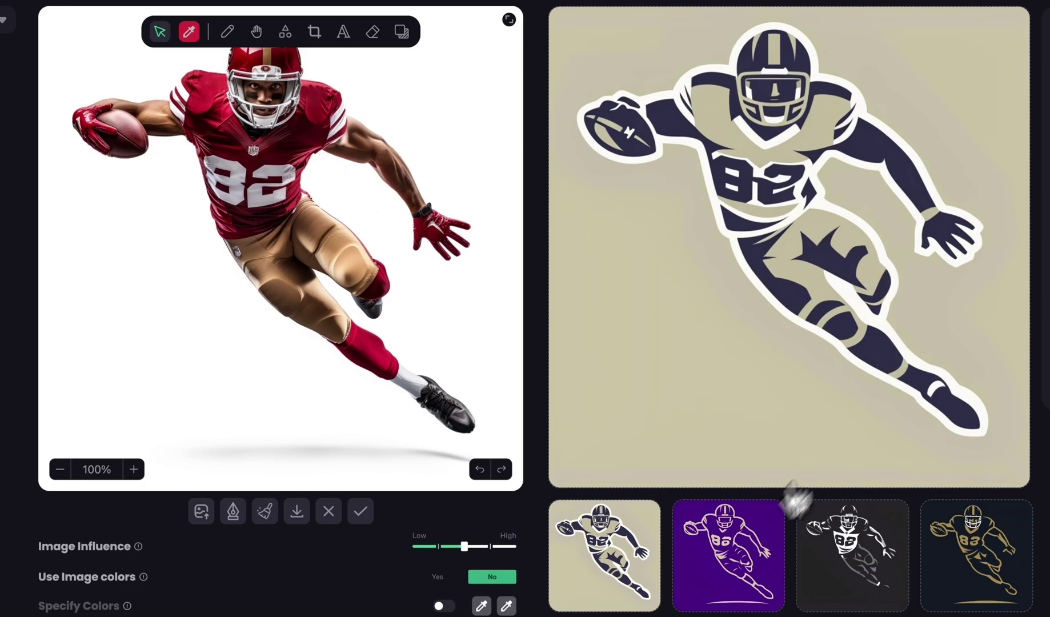
left_click(741, 353)
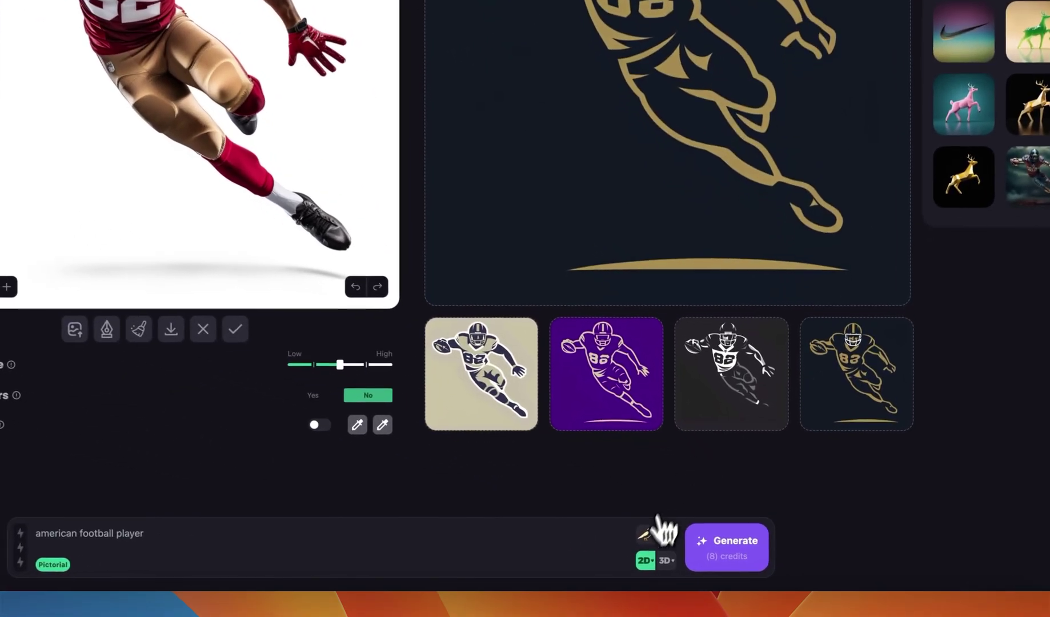
left_click(699, 554)
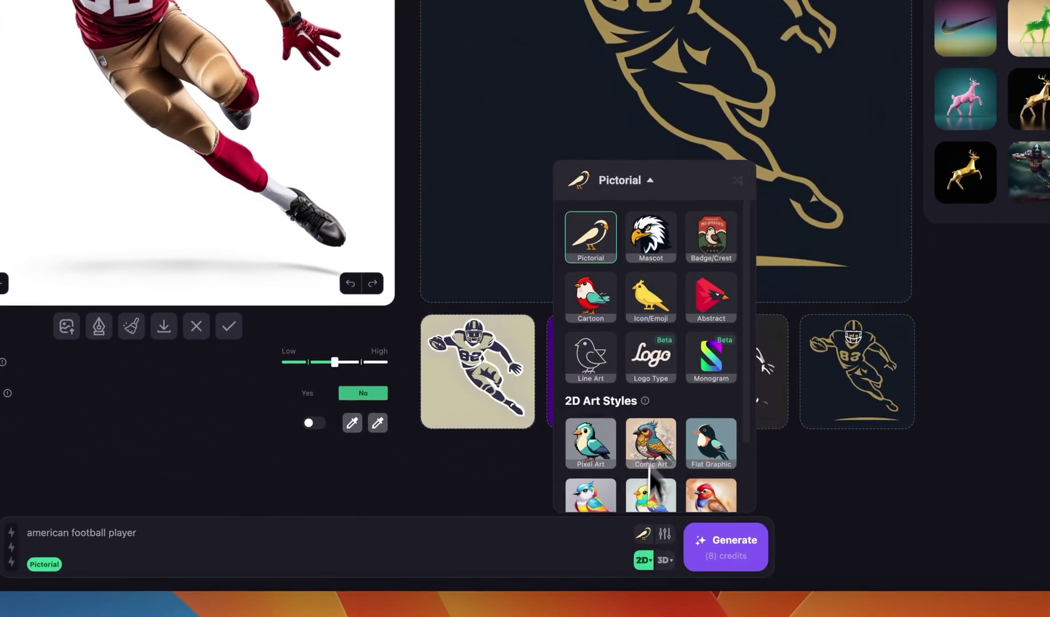
Switch to the Icon/Emoji style, use the image's colours and raise image influence
left_click(657, 320)
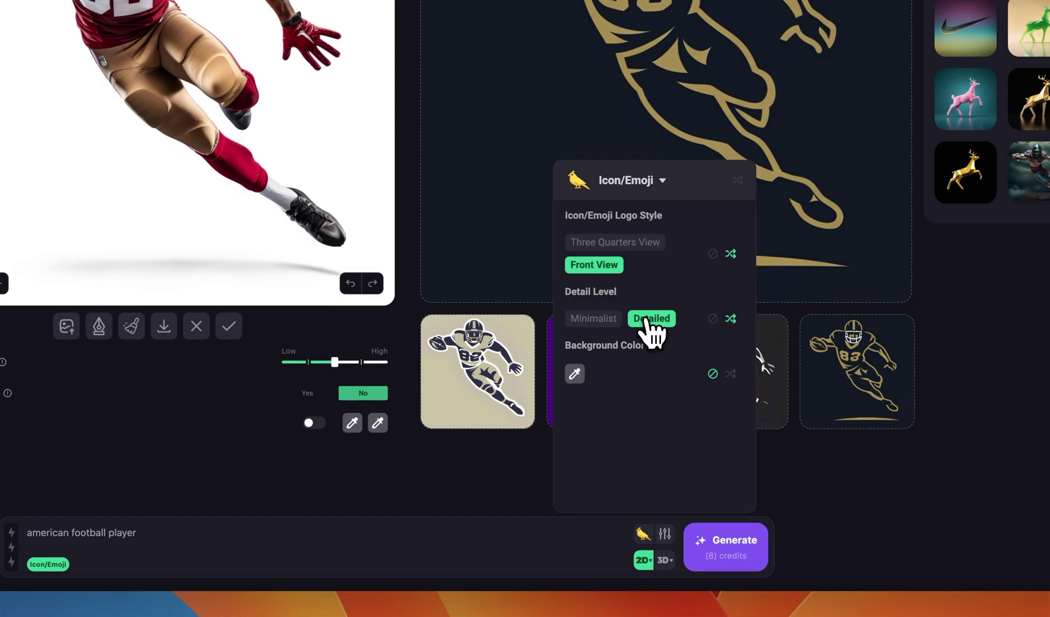
left_click(515, 547)
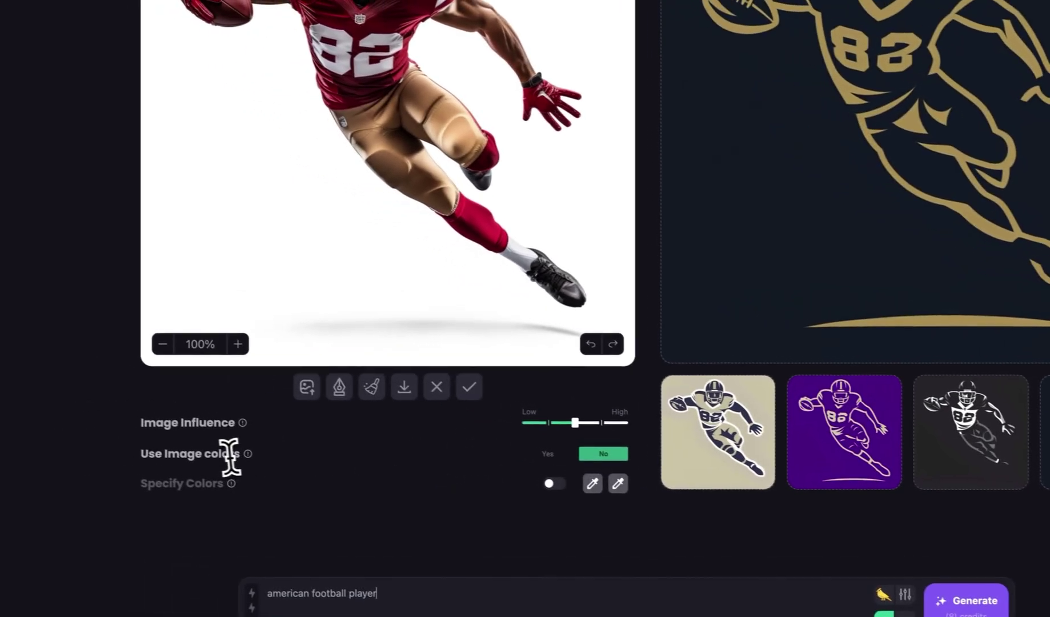
left_click(550, 457)
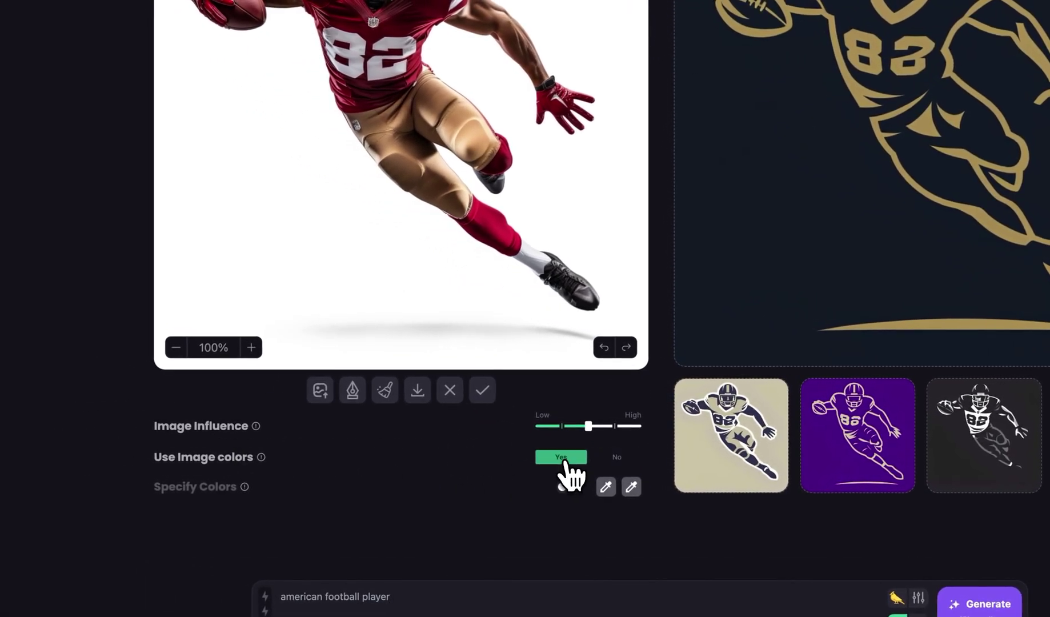
left_click(613, 425)
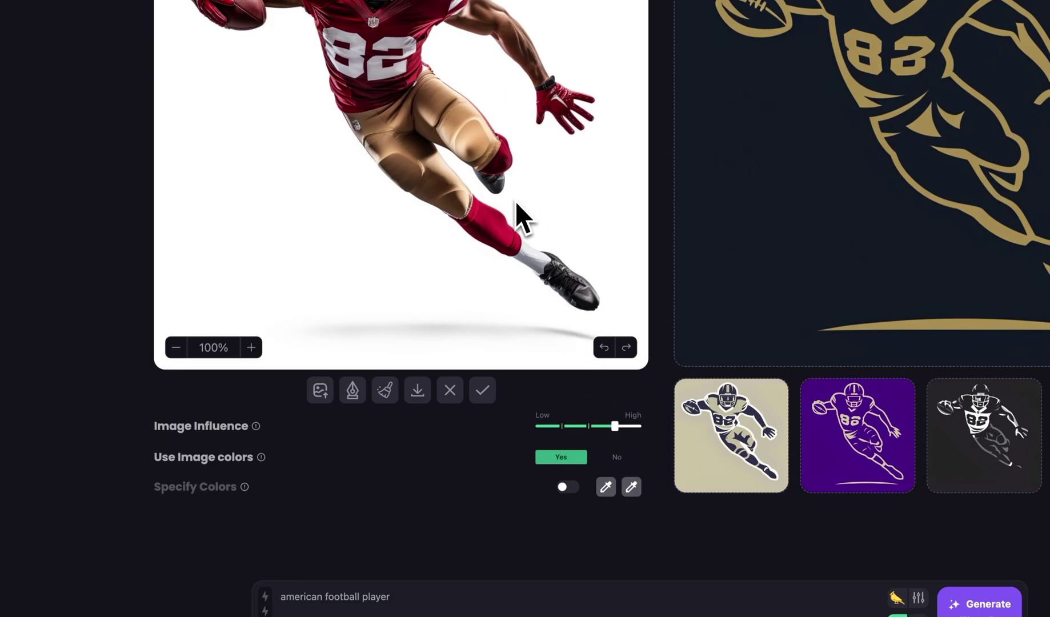
Specify Red and Gold as the colours and generate Icon/Emoji versions
left_click(569, 487)
left_click(606, 487)
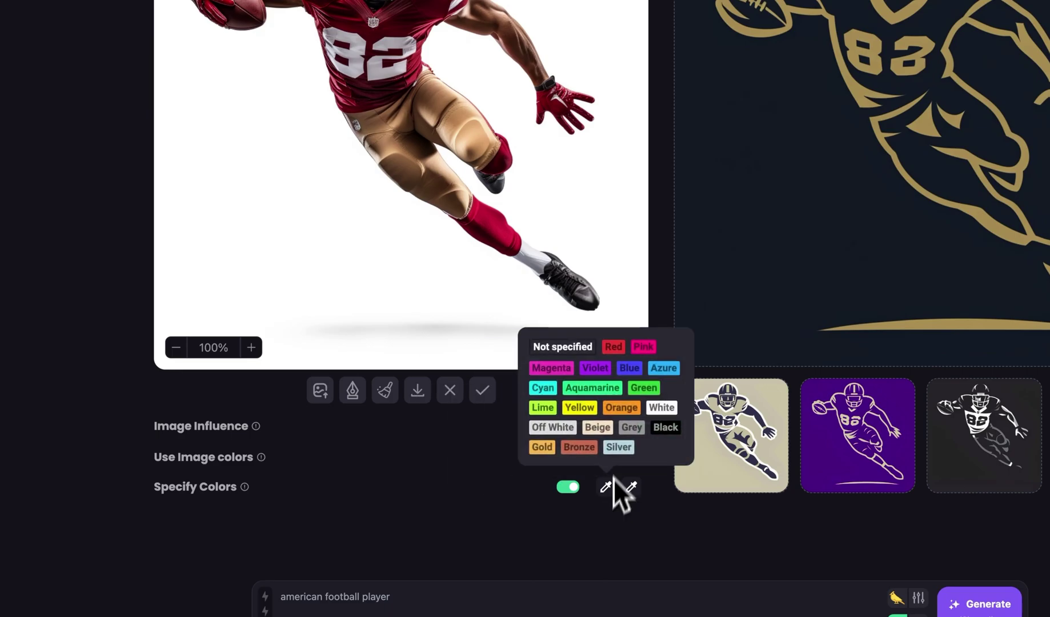
left_click(622, 347)
left_click(632, 487)
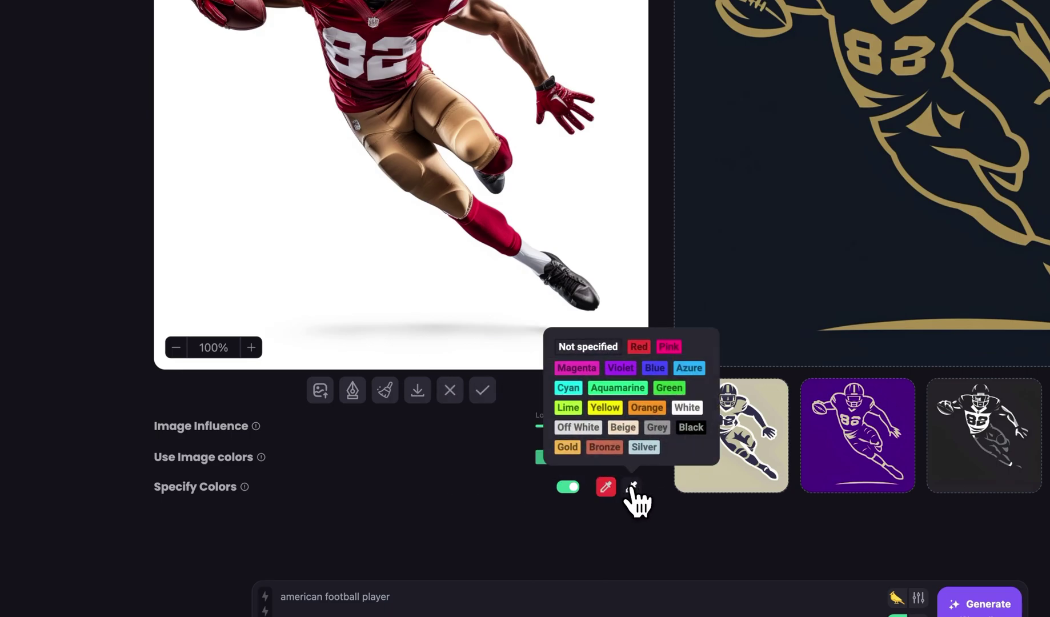
left_click(565, 448)
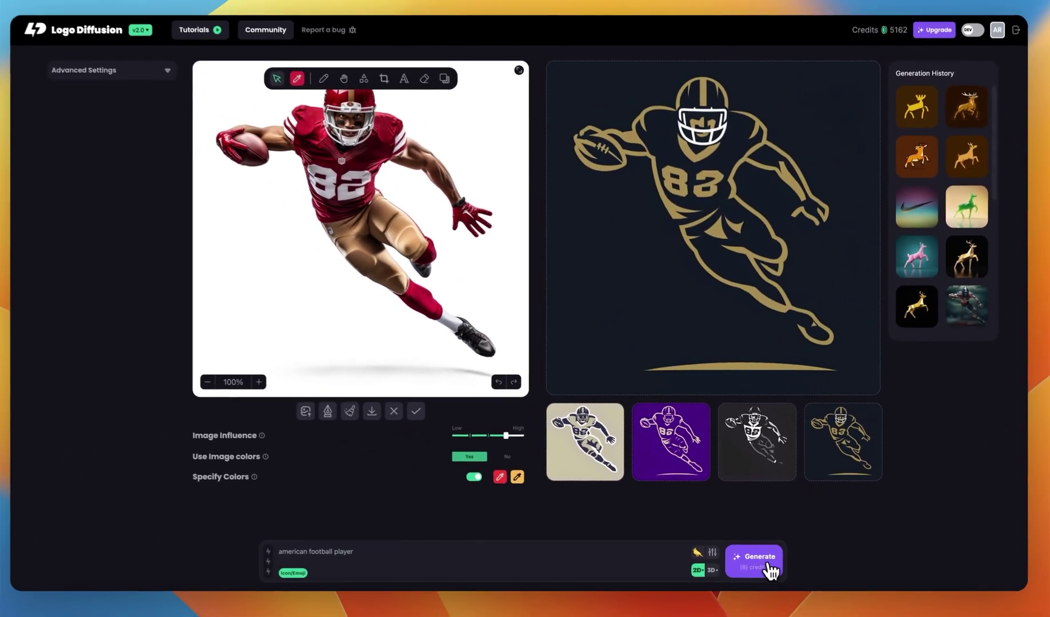
left_click(769, 562)
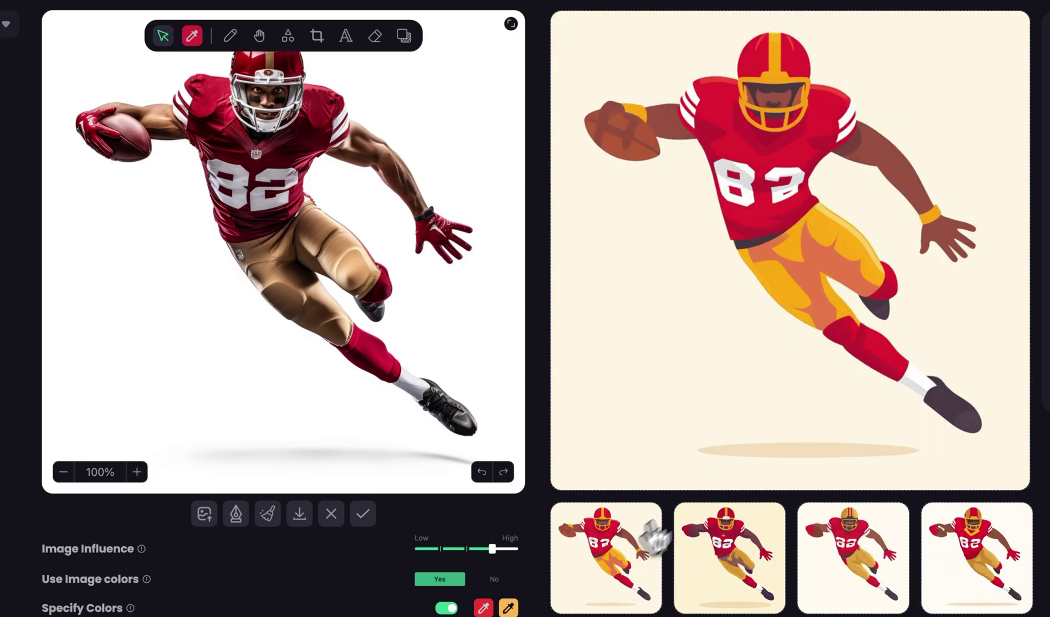
View the Icon/Emoji result's details, then switch the style to Line Art
left_click(742, 416)
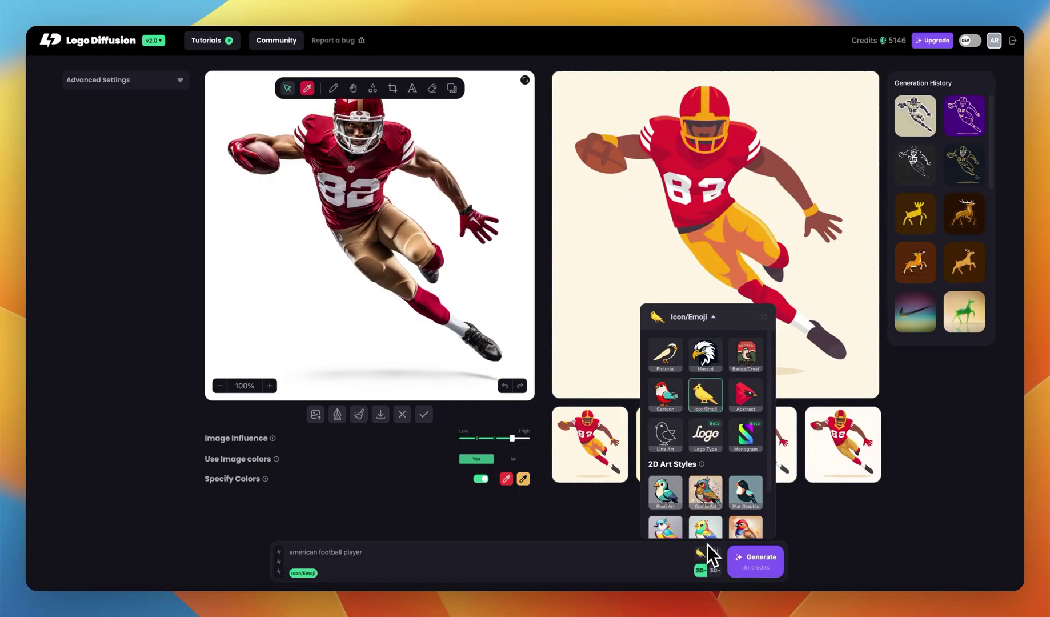
left_click(666, 437)
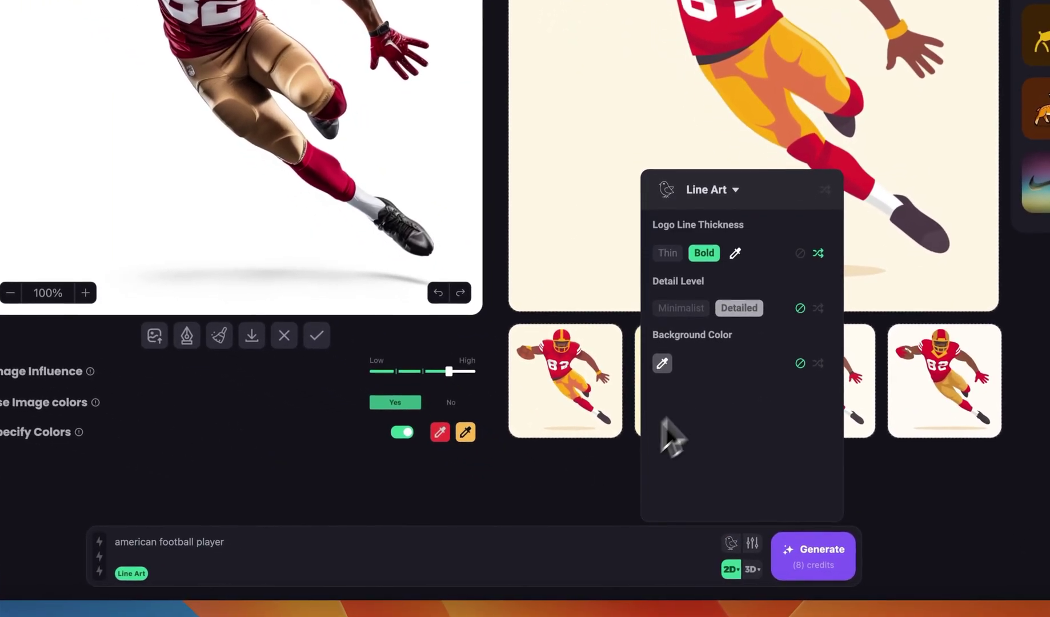
Set Line Art detail to Minimalist, drop the colour settings, and generate
left_click(800, 307)
left_click(680, 308)
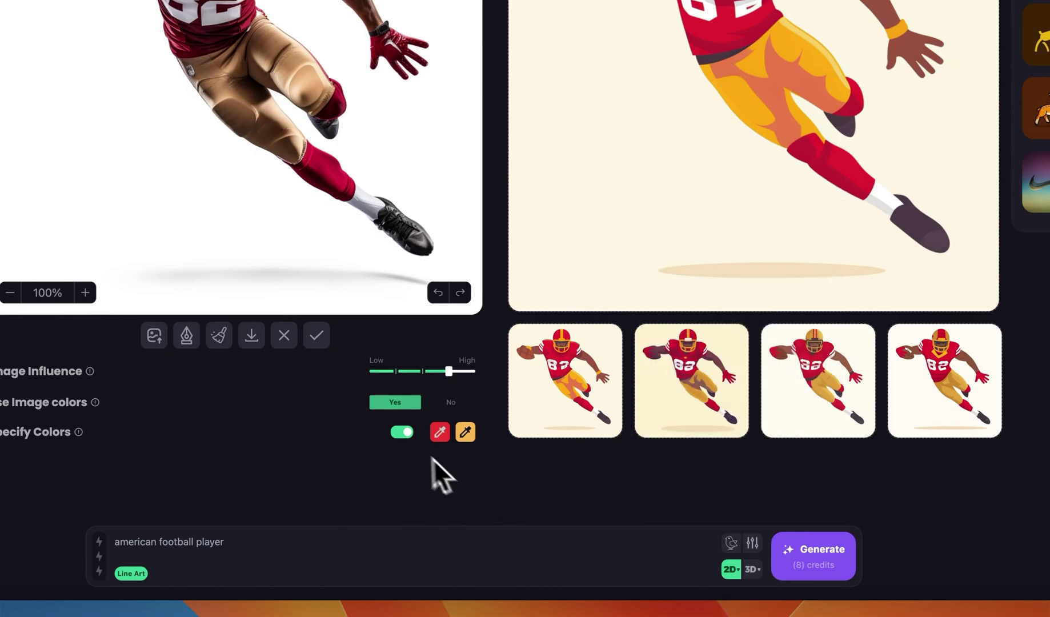
left_click(401, 432)
left_click(445, 405)
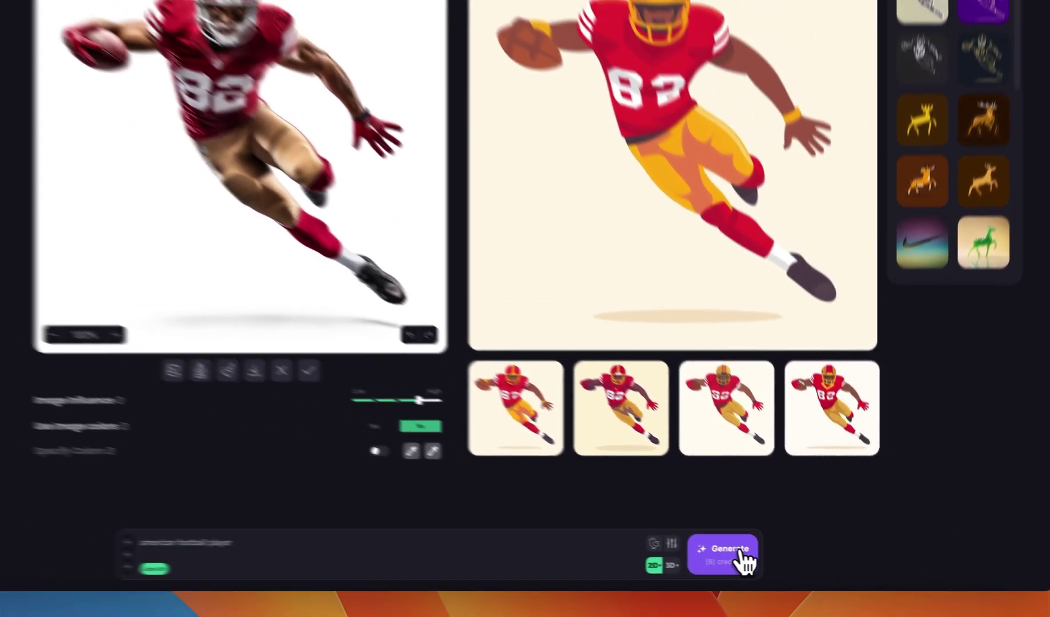
left_click(743, 553)
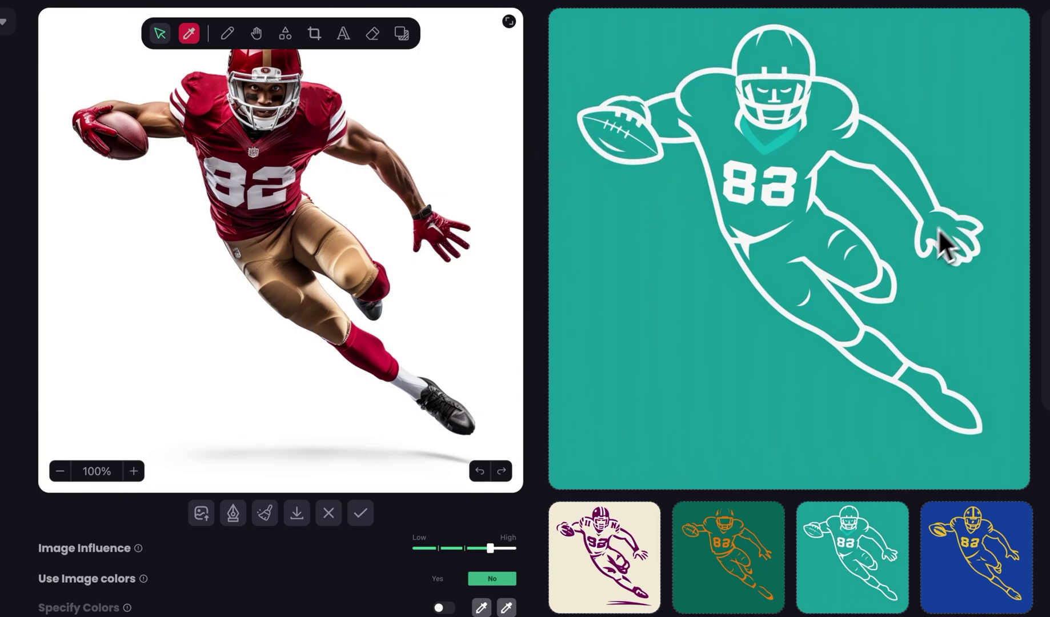
Preview the maroon-on-cream, green-orange, blue-yellow and teal Line Art versions
left_click(613, 556)
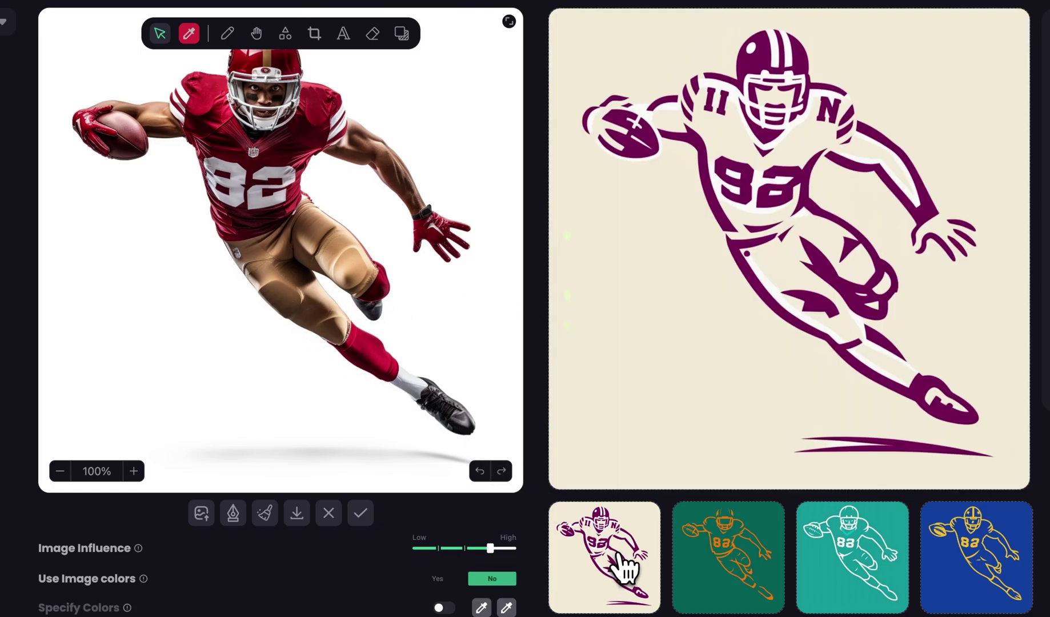
left_click(696, 561)
left_click(954, 553)
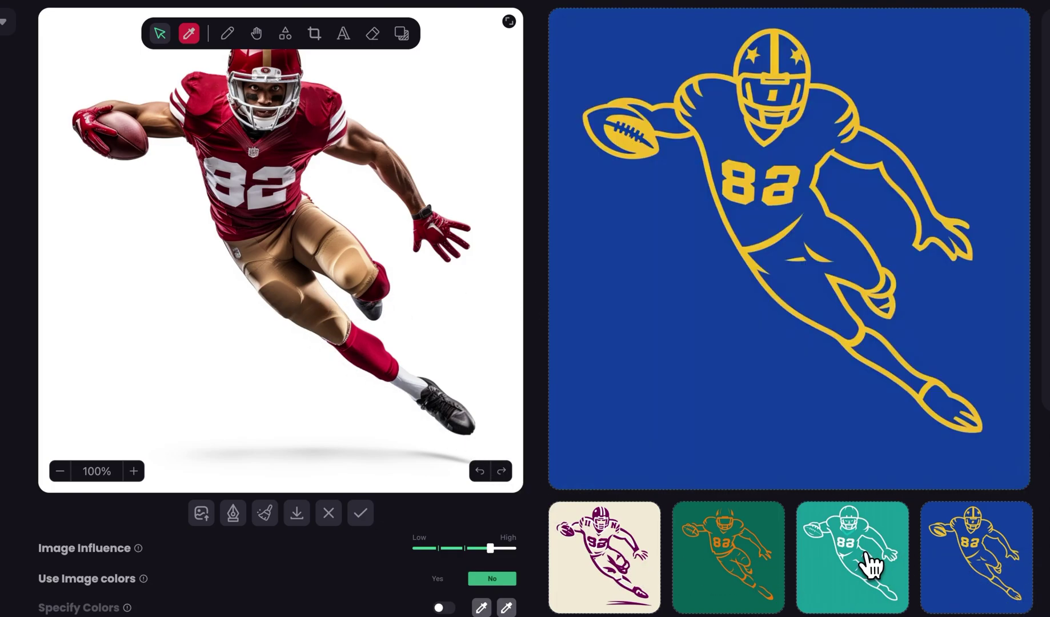
left_click(846, 566)
left_click(746, 563)
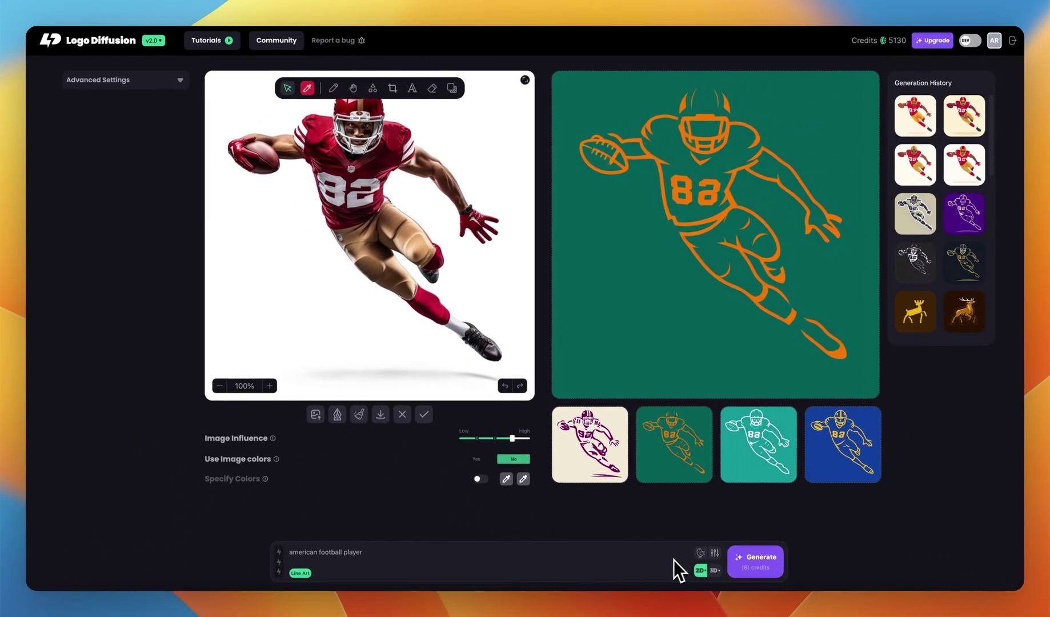
left_click(700, 553)
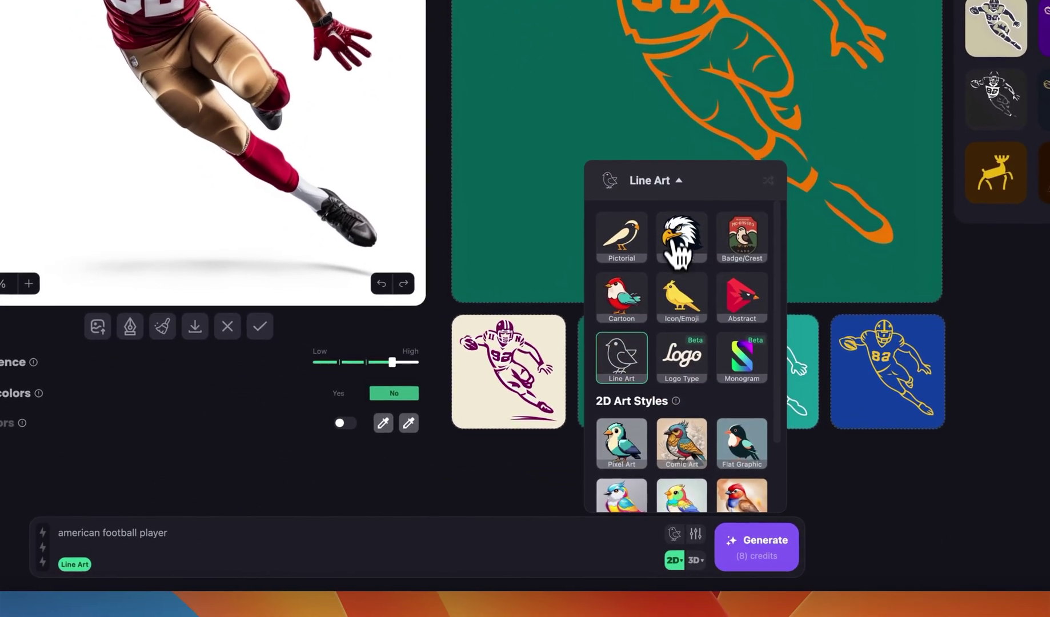
Generate Mascot versions with the Sports look and Full Body
left_click(680, 238)
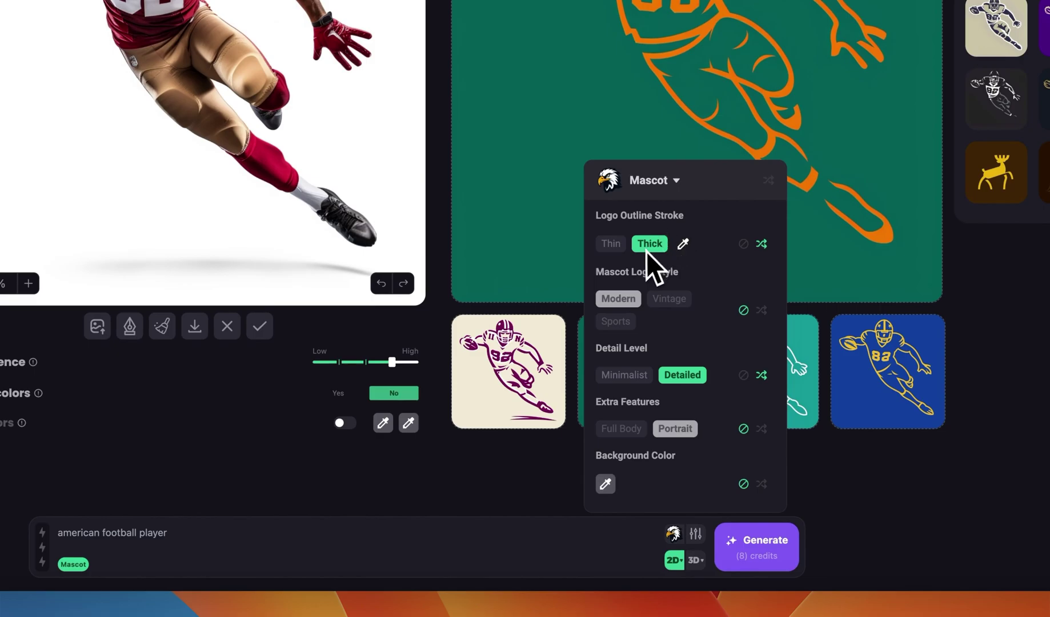
left_click(610, 327)
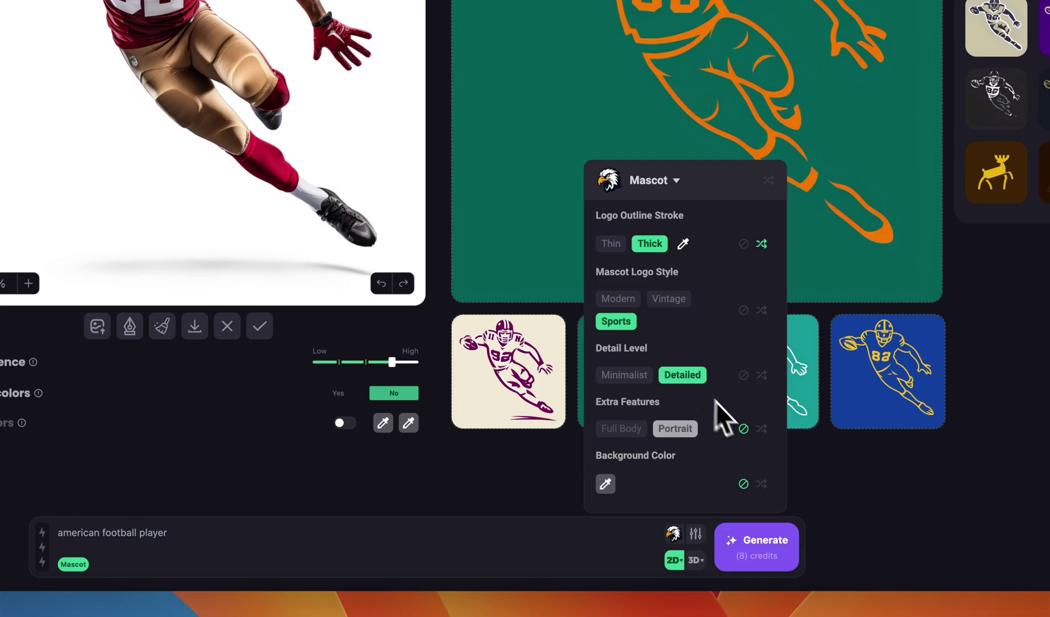
left_click(611, 434)
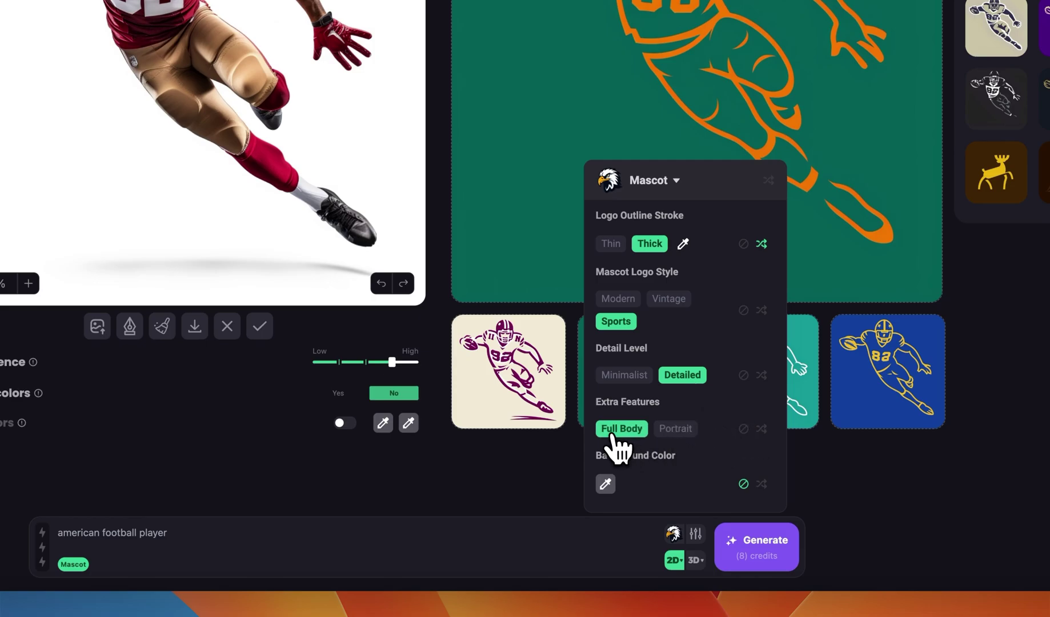
left_click(627, 562)
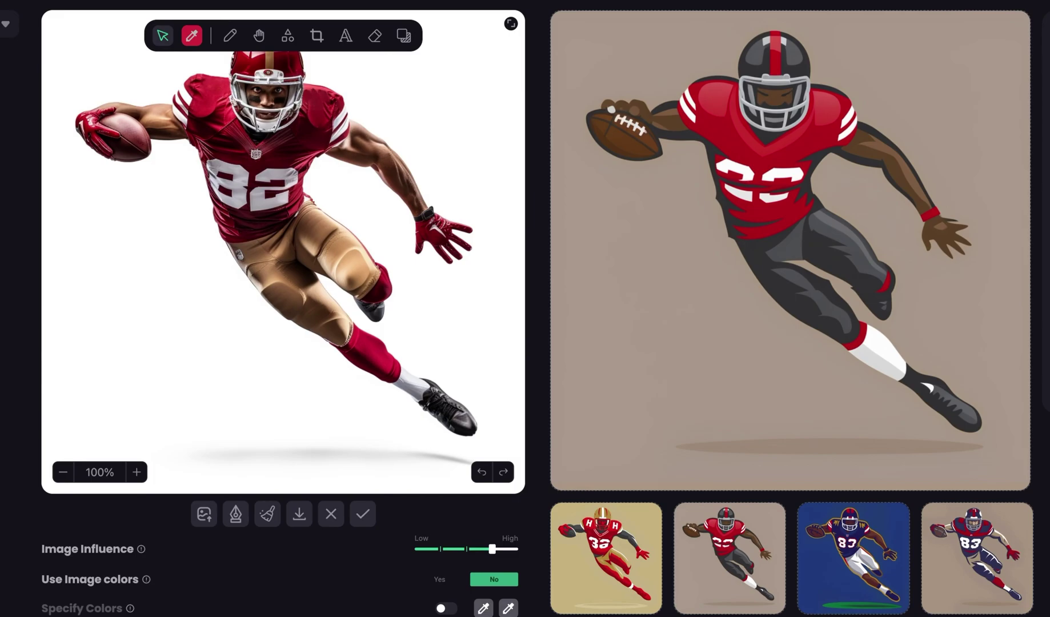
Preview the tan 32, blue 83 and tan-navy 83 mascot versions, then reopen the style picker
left_click(573, 601)
left_click(852, 571)
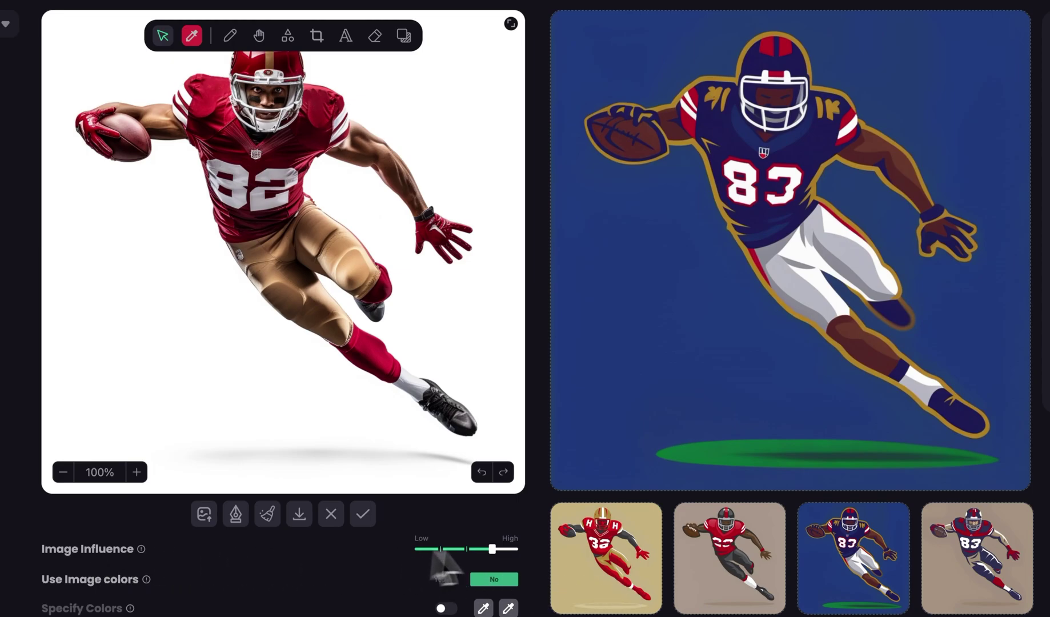
left_click(964, 534)
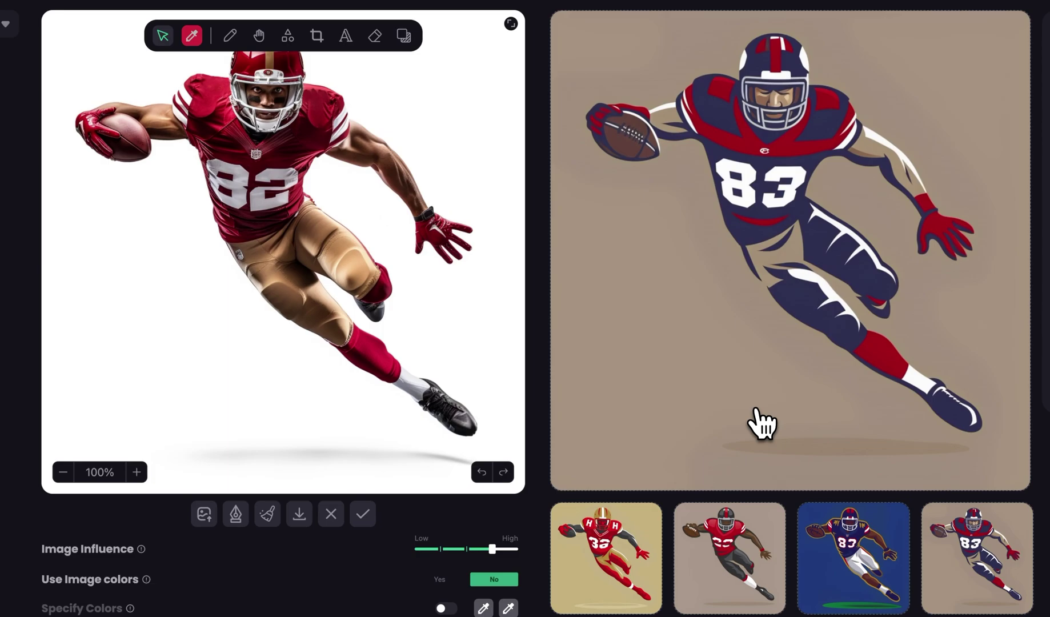
left_click(771, 616)
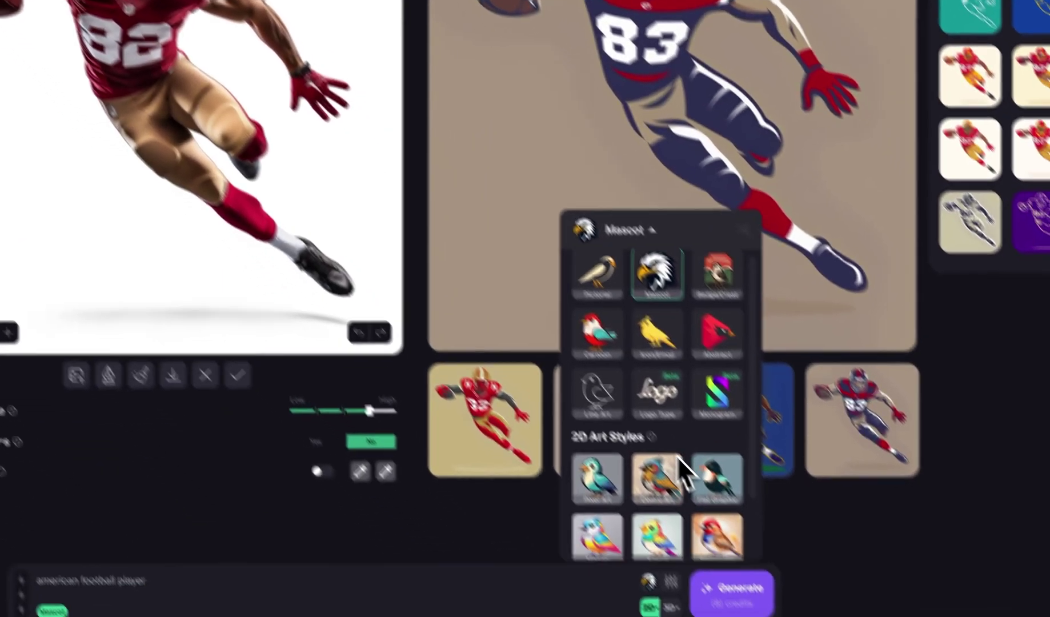
Pick the Pixel Art style from 2D Art Styles and generate four pixel-art player versions
scroll(797, 597, "down", 3)
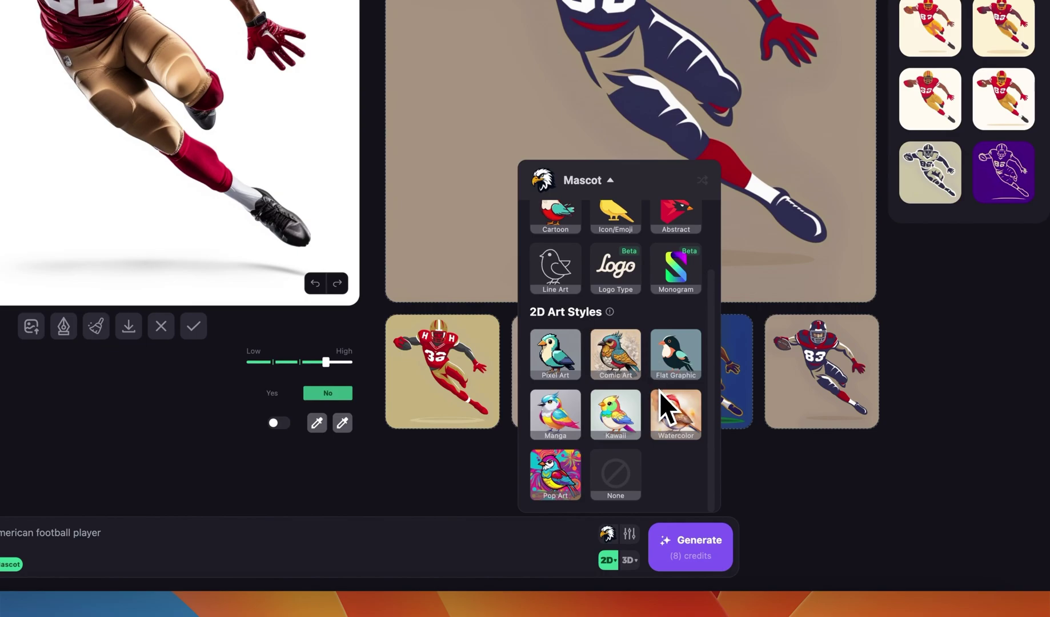
left_click(552, 369)
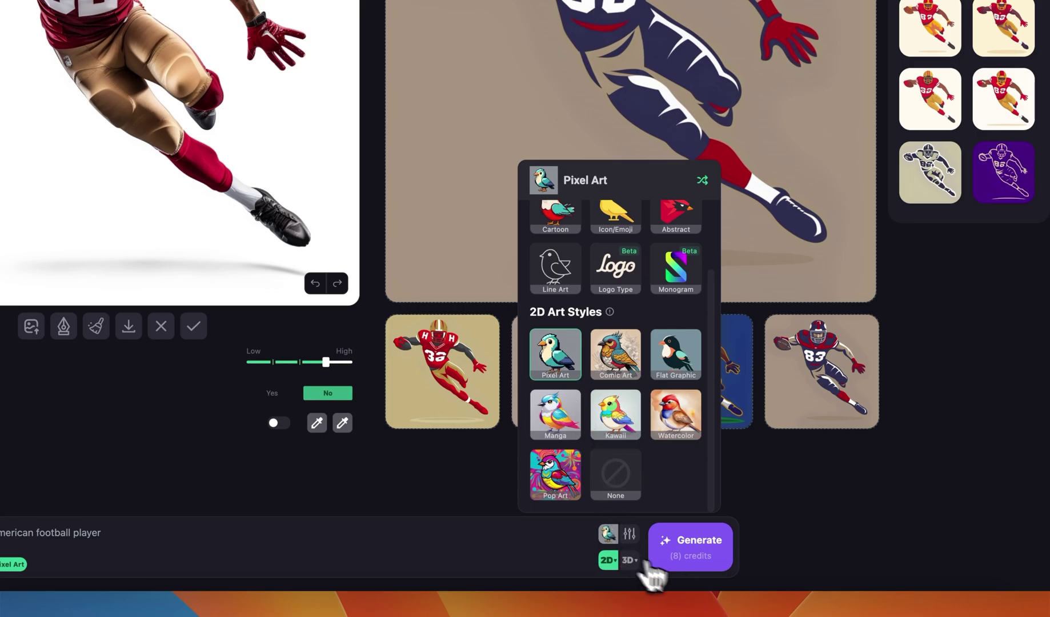
left_click(702, 557)
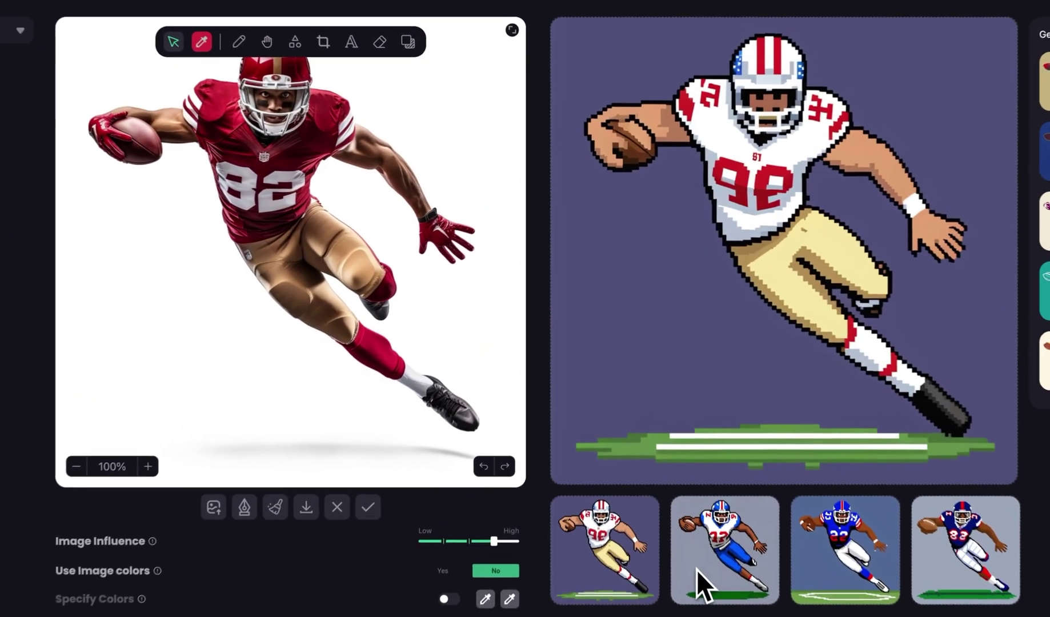
Preview the blue-pants, blue 22 and navy-and-white number 83 pixel-art variants in turn
left_click(666, 455)
left_click(825, 574)
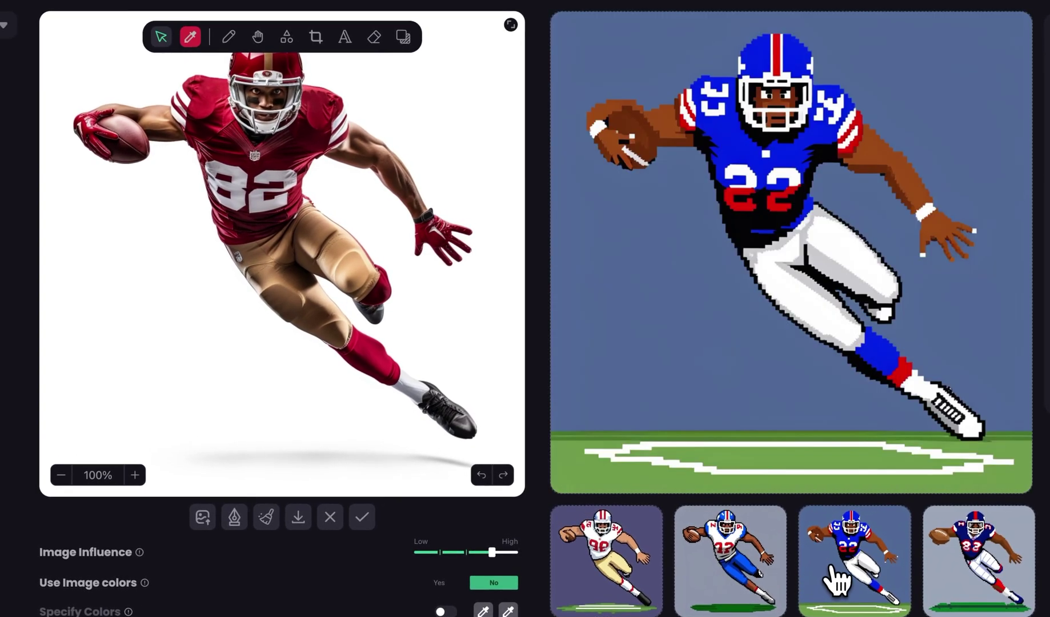
left_click(937, 561)
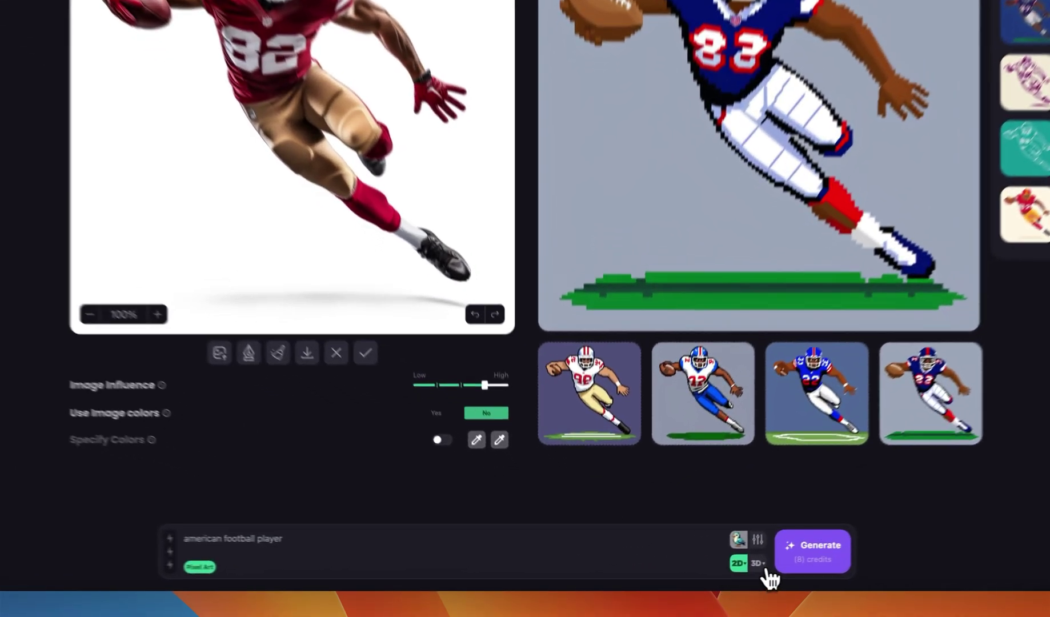
Switch the style to the 3D Cinematic style
left_click(757, 564)
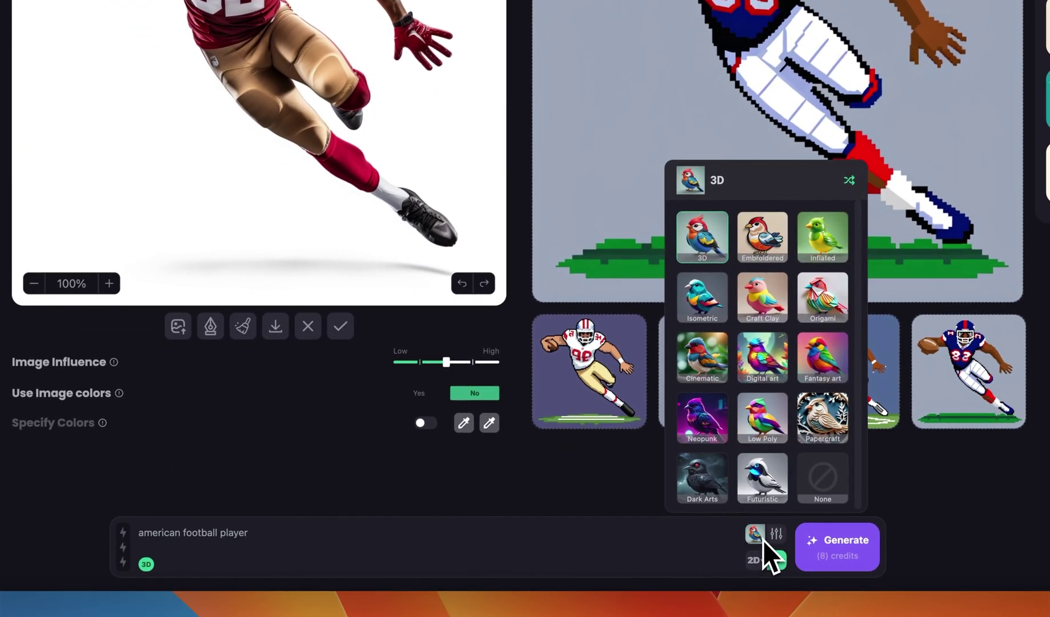
left_click(710, 368)
left_click(326, 532)
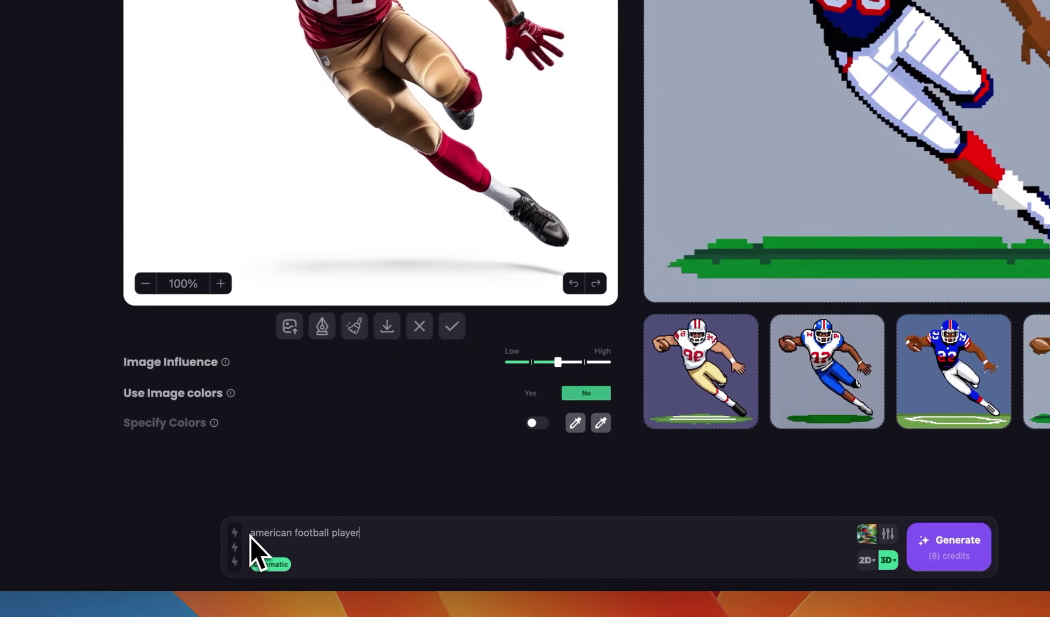
Make the prompt 'zombie american football player, infected skin', raise Image Influence one step, and generate
left_click(251, 533)
type("zombie")
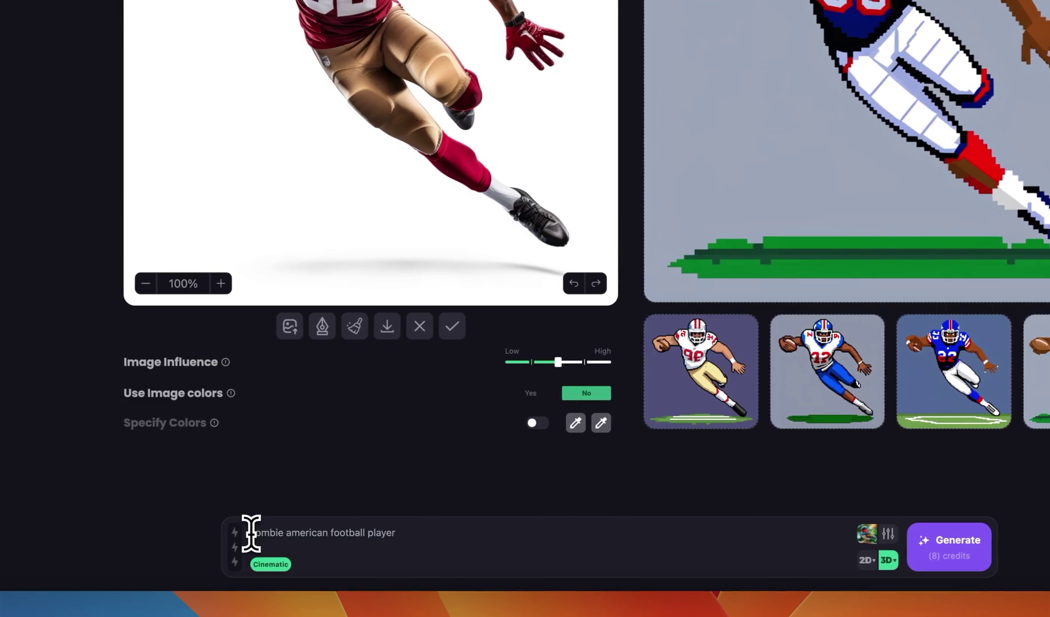
left_click(407, 534)
left_click(584, 363)
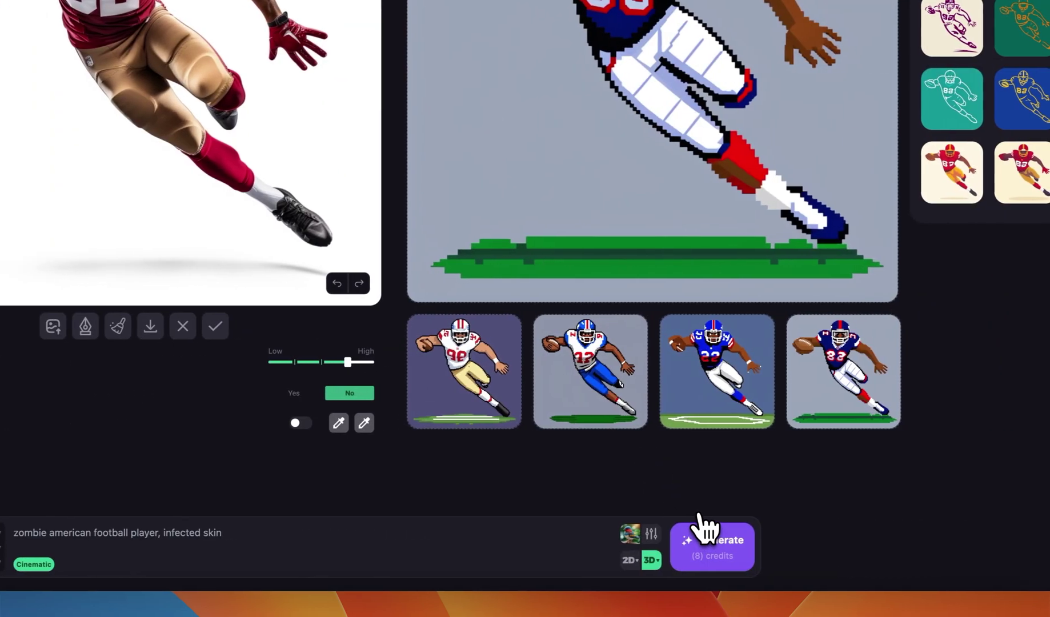
left_click(704, 545)
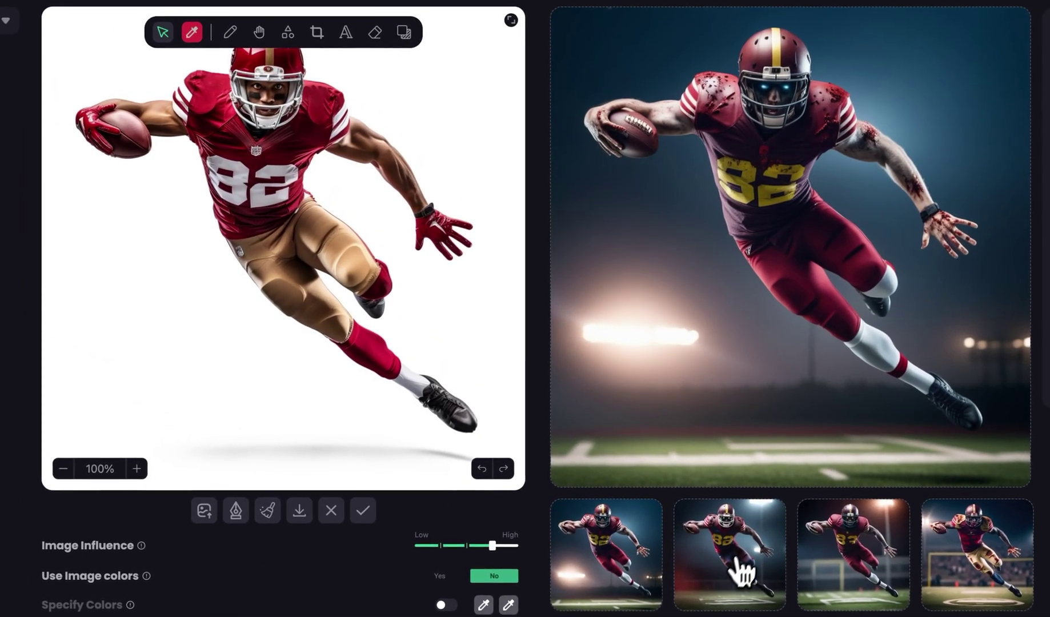
Preview the second, third and fourth Cinematic zombie results, ending on the tan-pants player
left_click(714, 499)
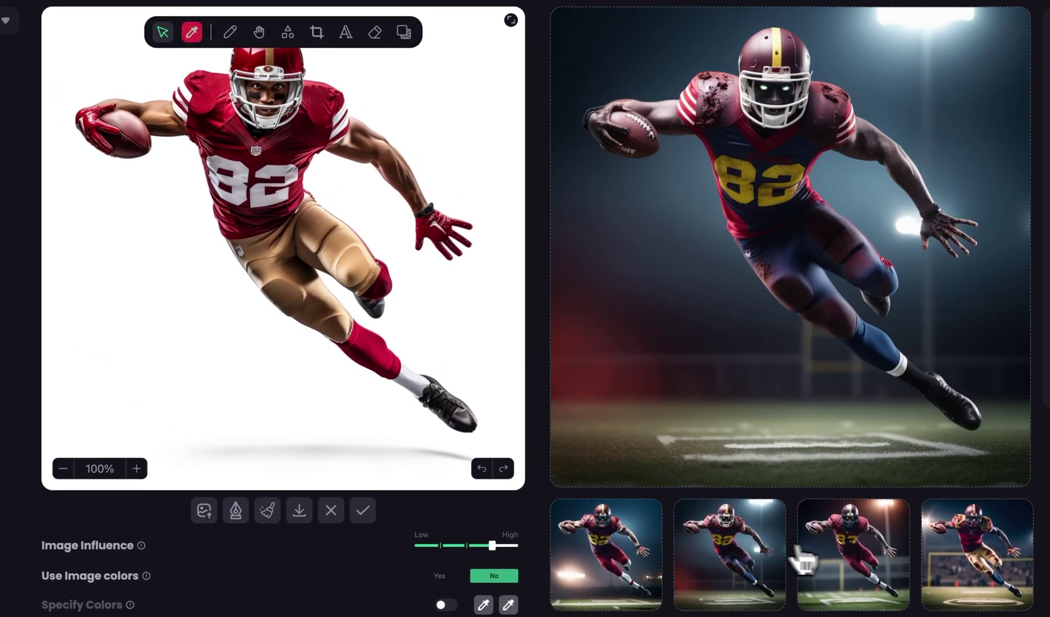
left_click(859, 554)
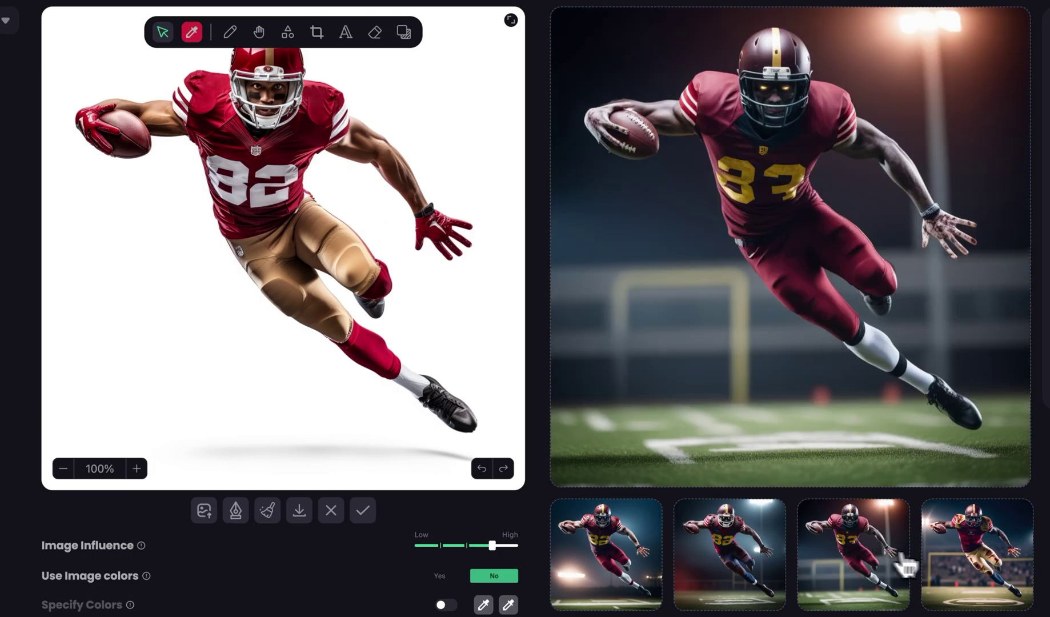
left_click(966, 514)
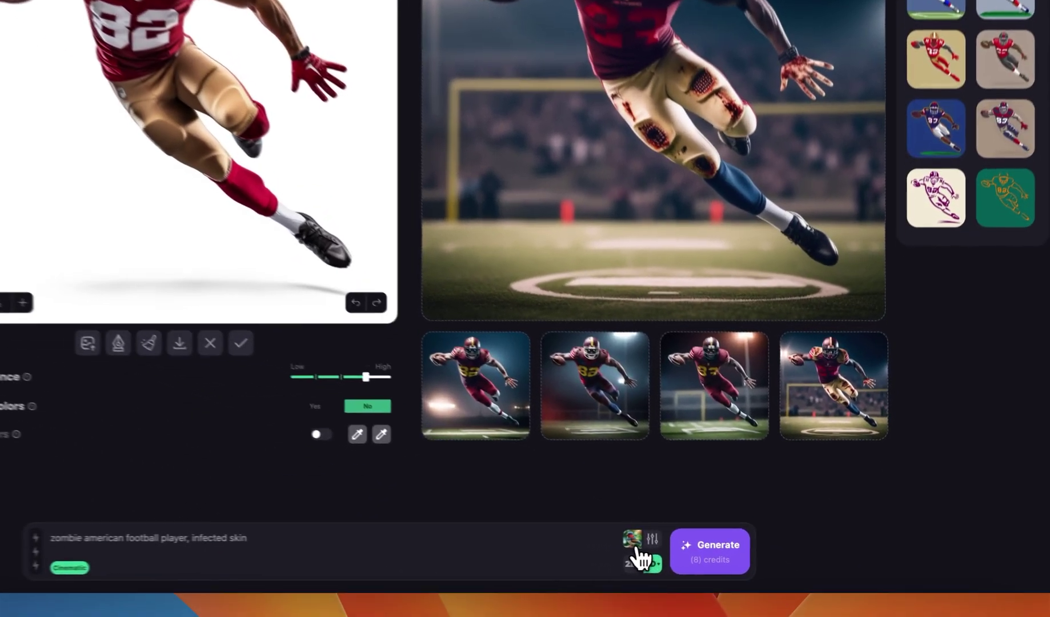
Select the Dark Arts style and generate four new zombie football player images
left_click(710, 568)
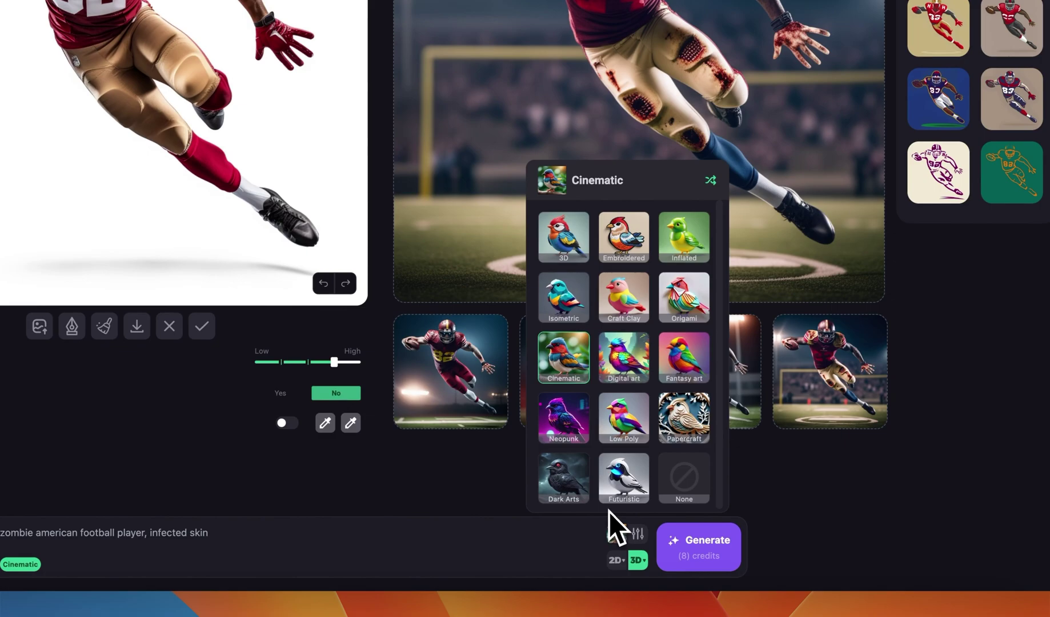
left_click(581, 468)
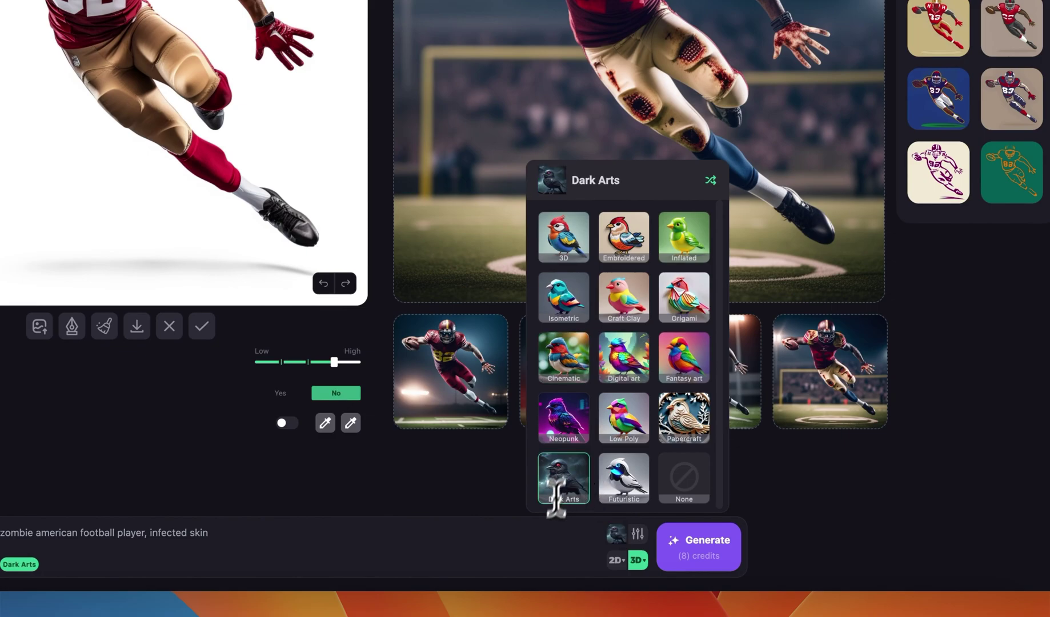
left_click(536, 545)
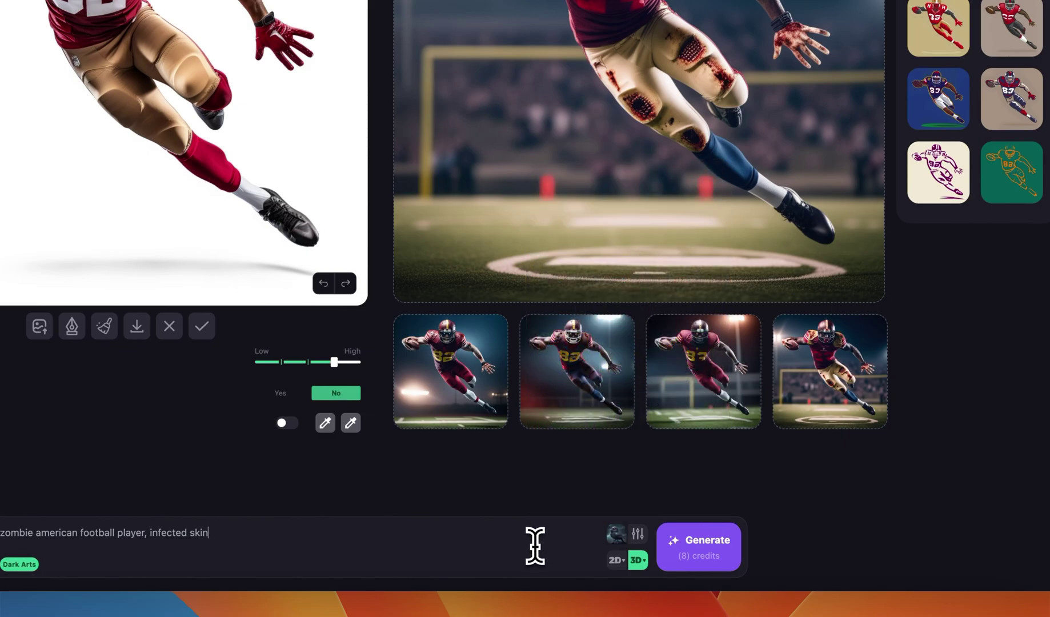
left_click(687, 549)
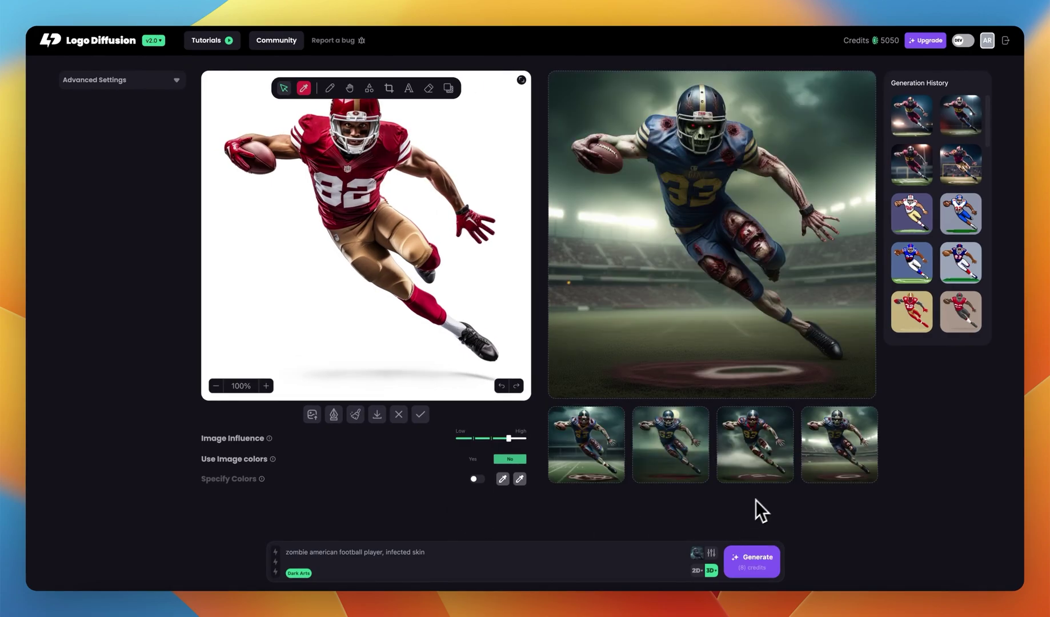
Preview the moonlit and stadium Dark Arts zombie results, then scroll back through Generation History
left_click(697, 552)
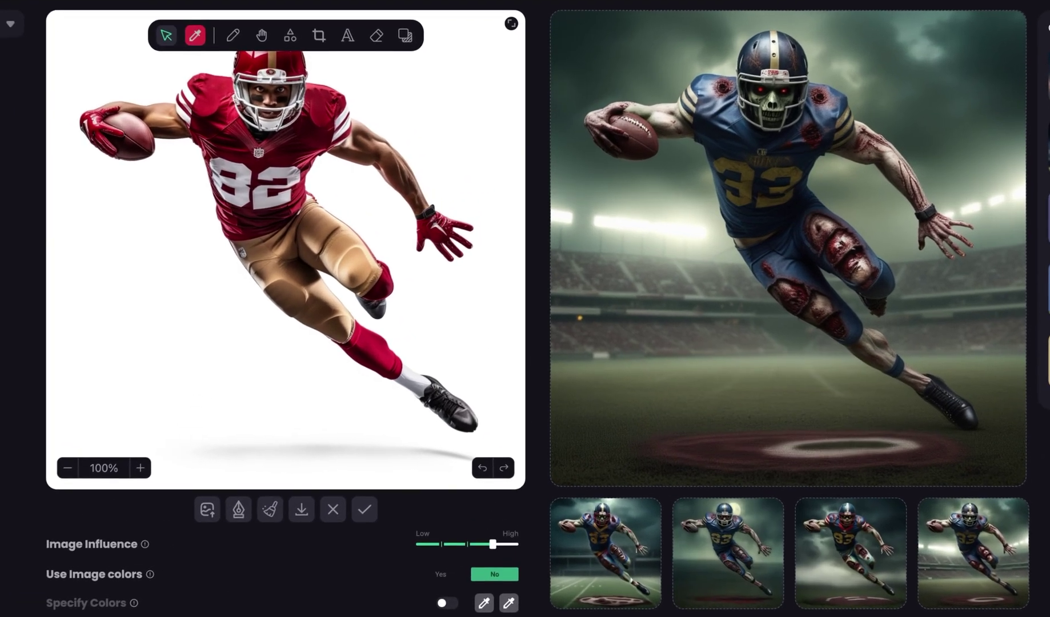
left_click(684, 454)
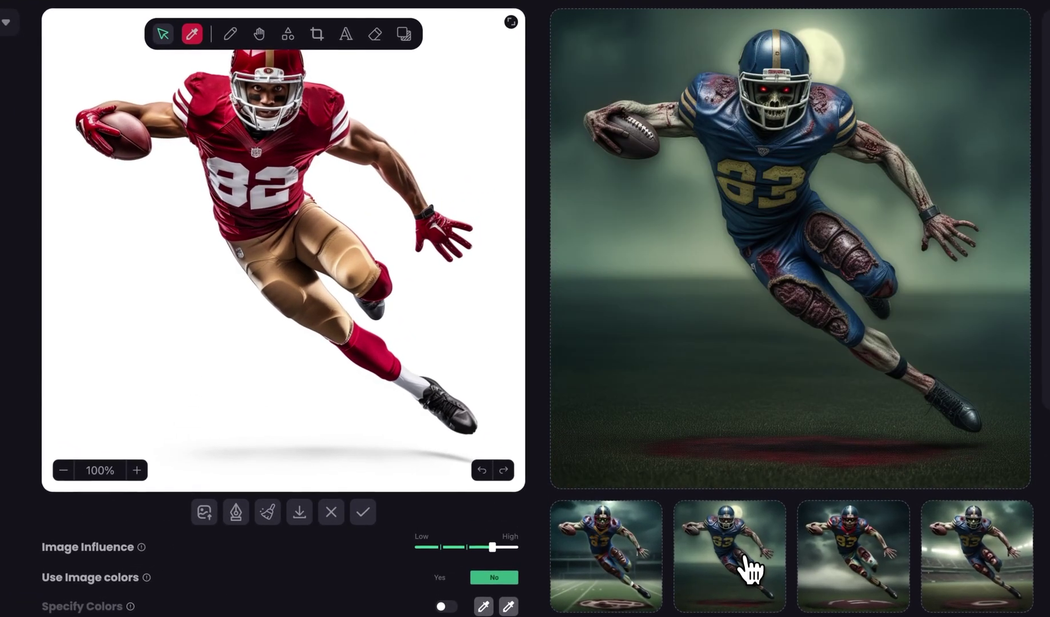
left_click(608, 546)
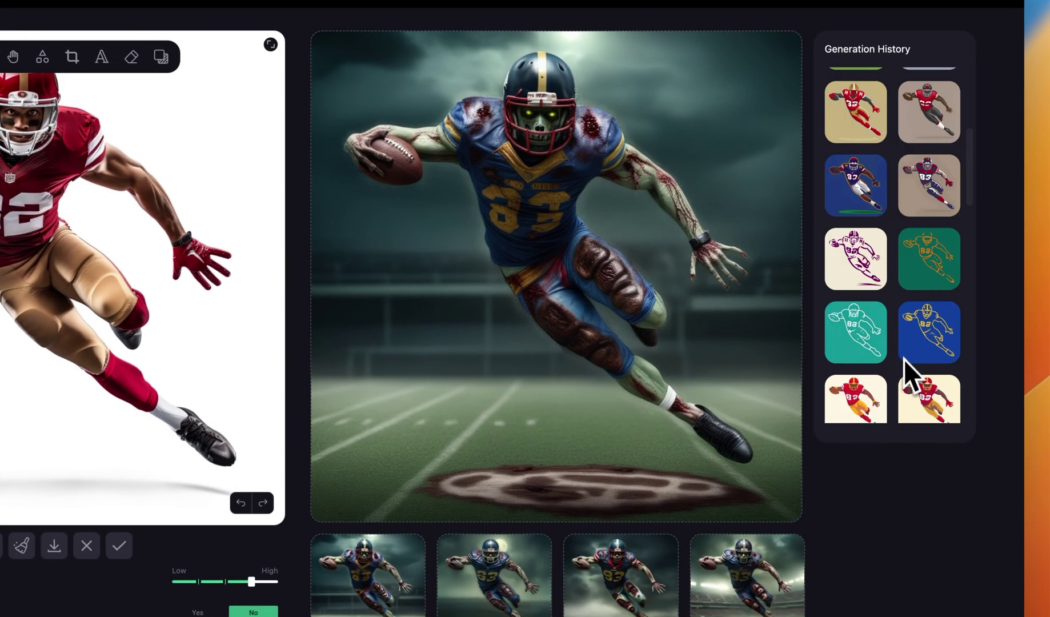
scroll(902, 364, "up", 5)
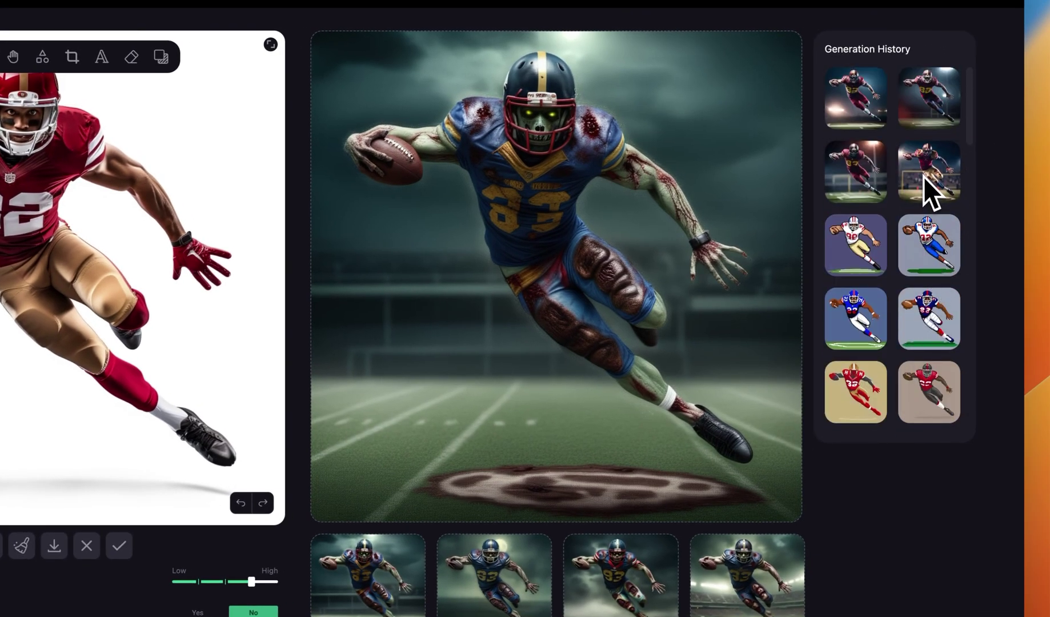